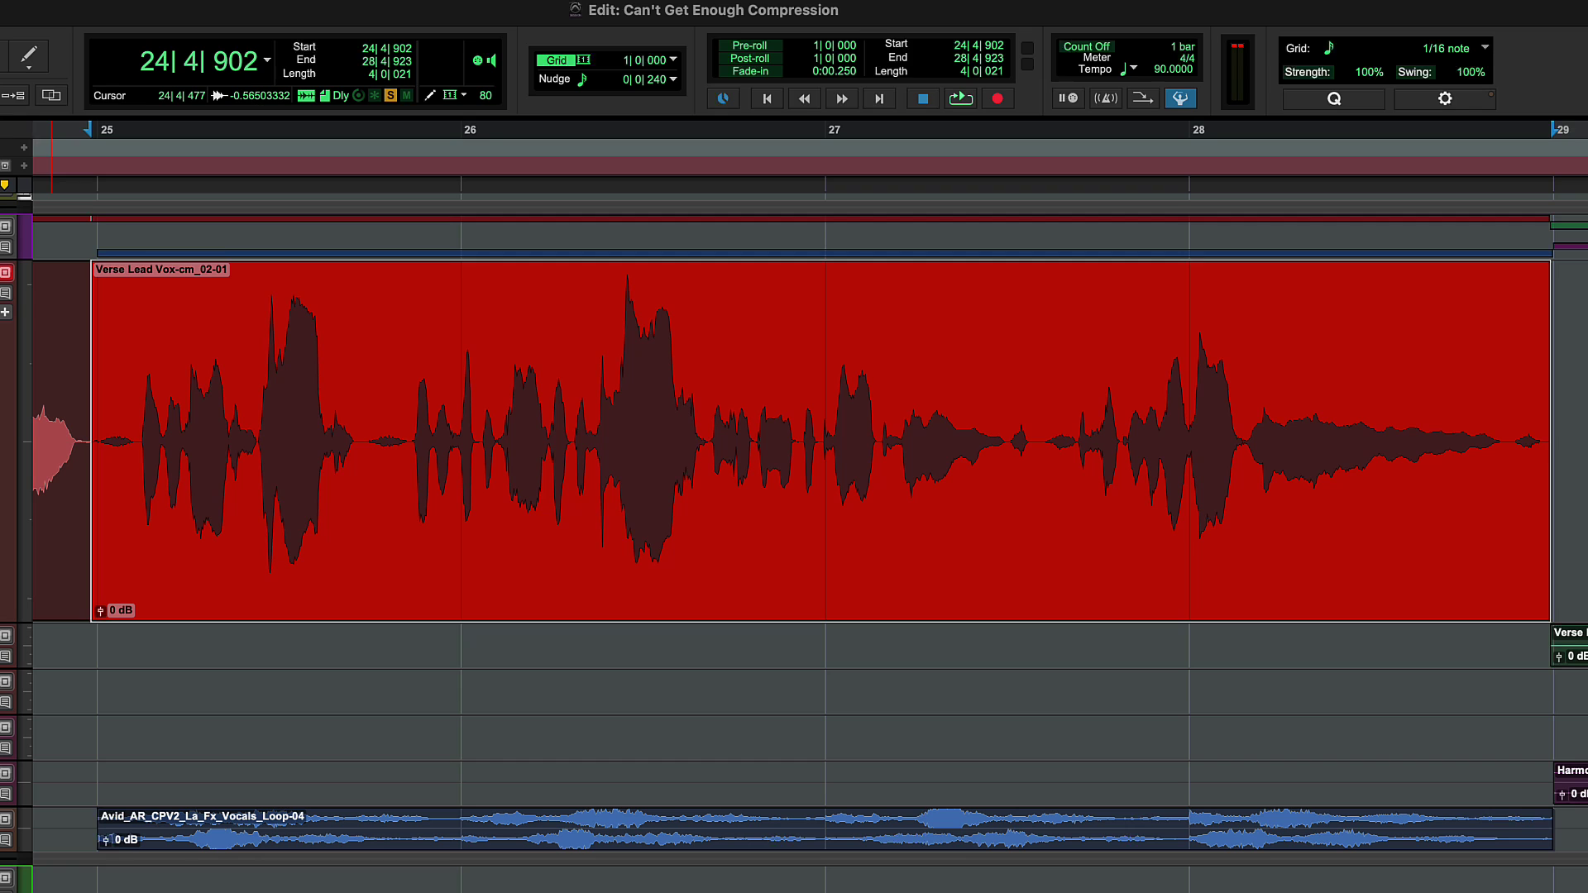
Play the selected verse lead vocal clip to hear its level changes, and stop playback.
key("space")
key("space")
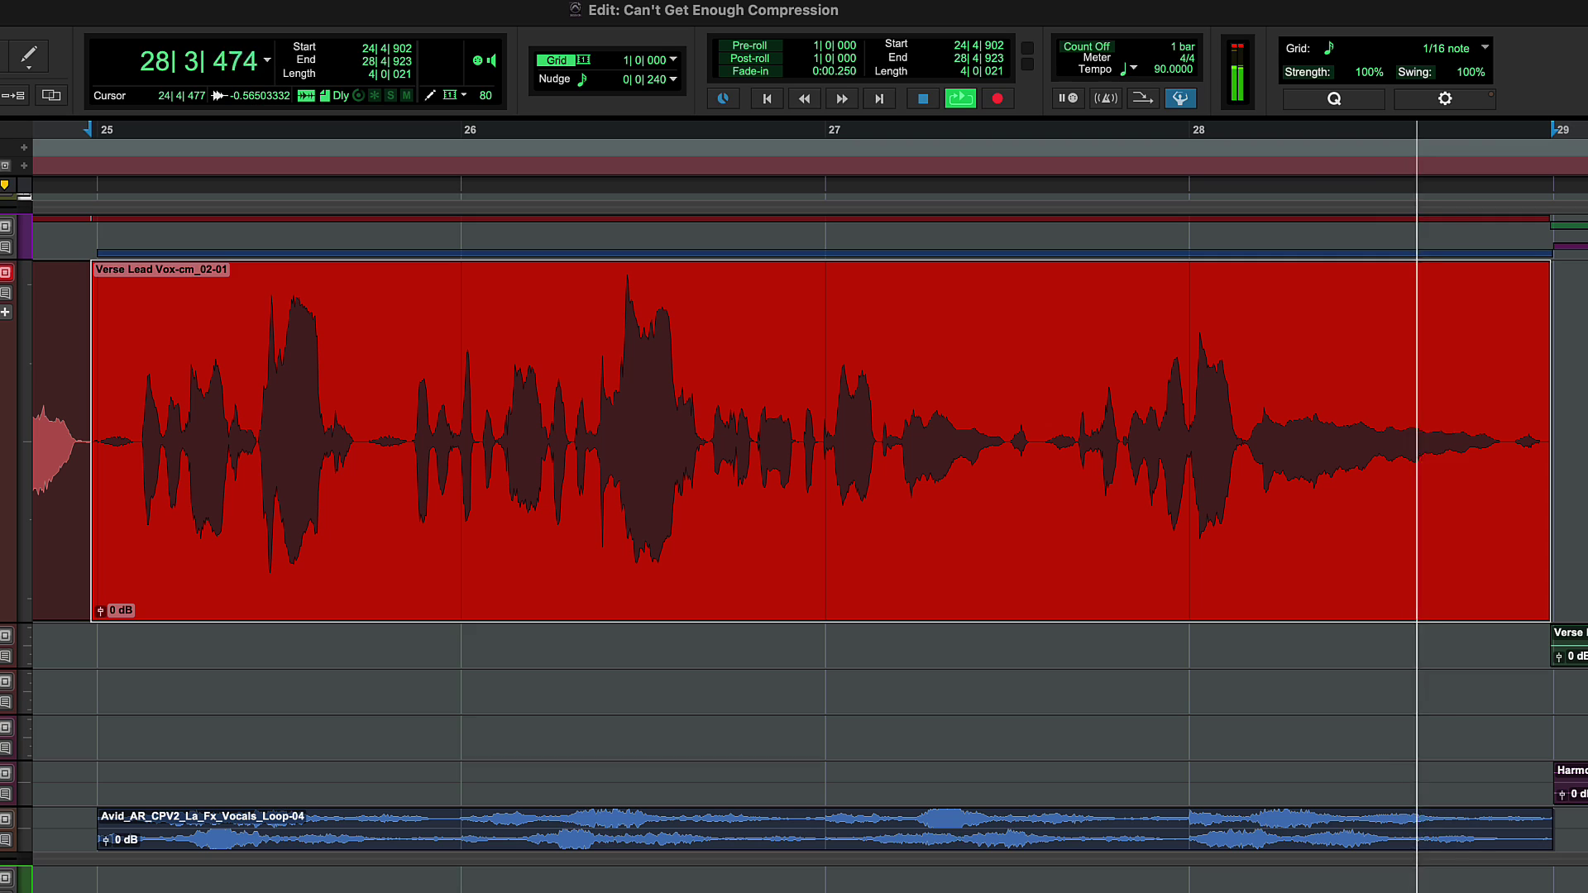
key("space")
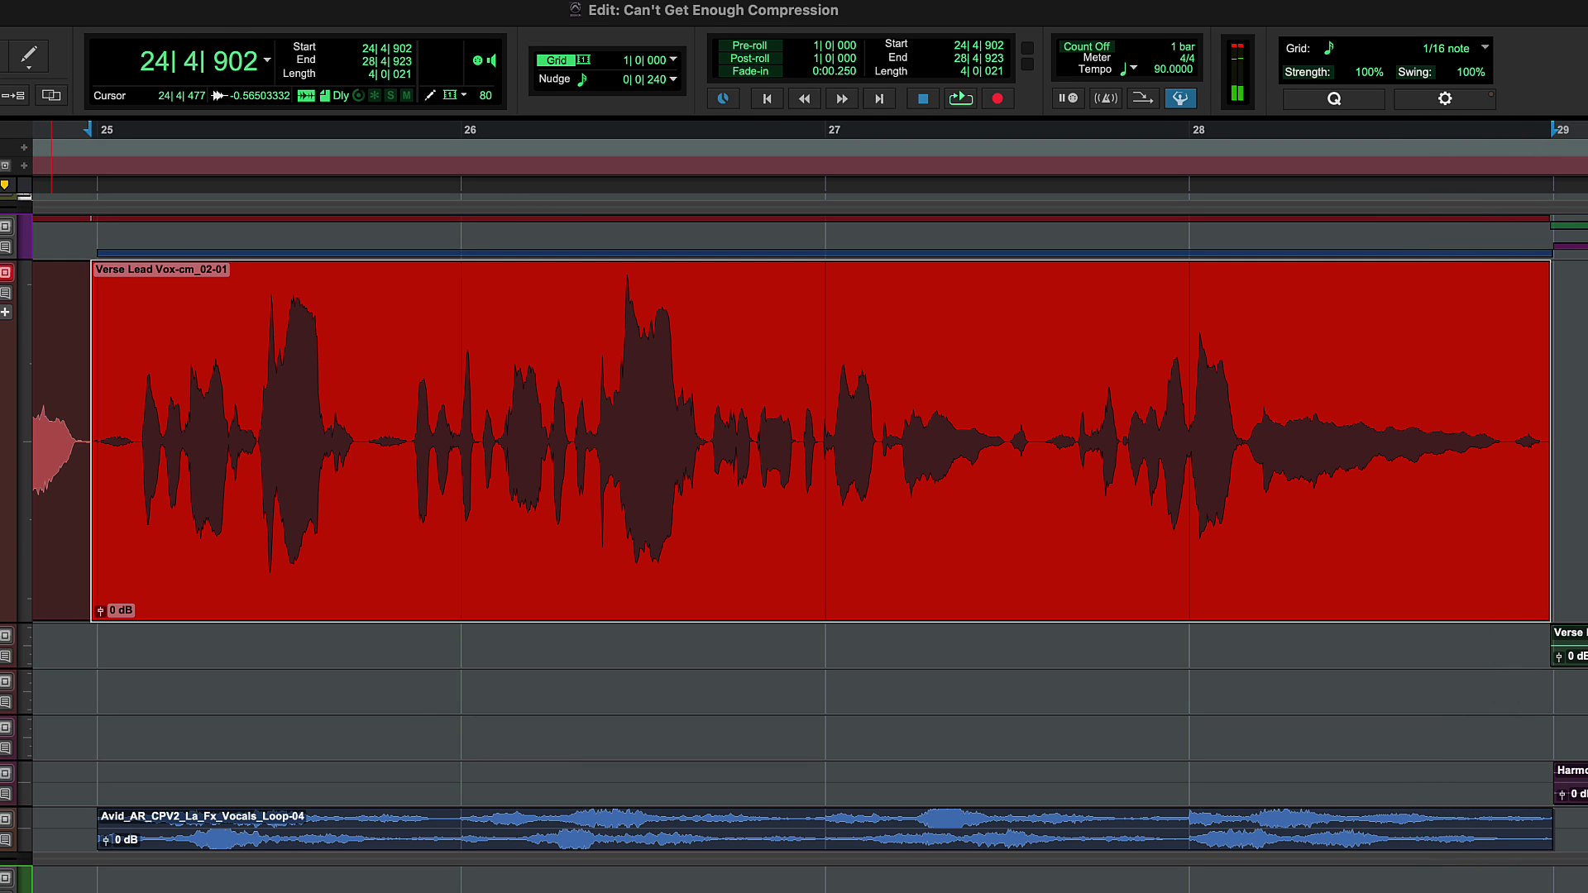
Show the clip gain line on the verse lead vocal clip.
right_click(232, 463)
mouse_move(354, 780)
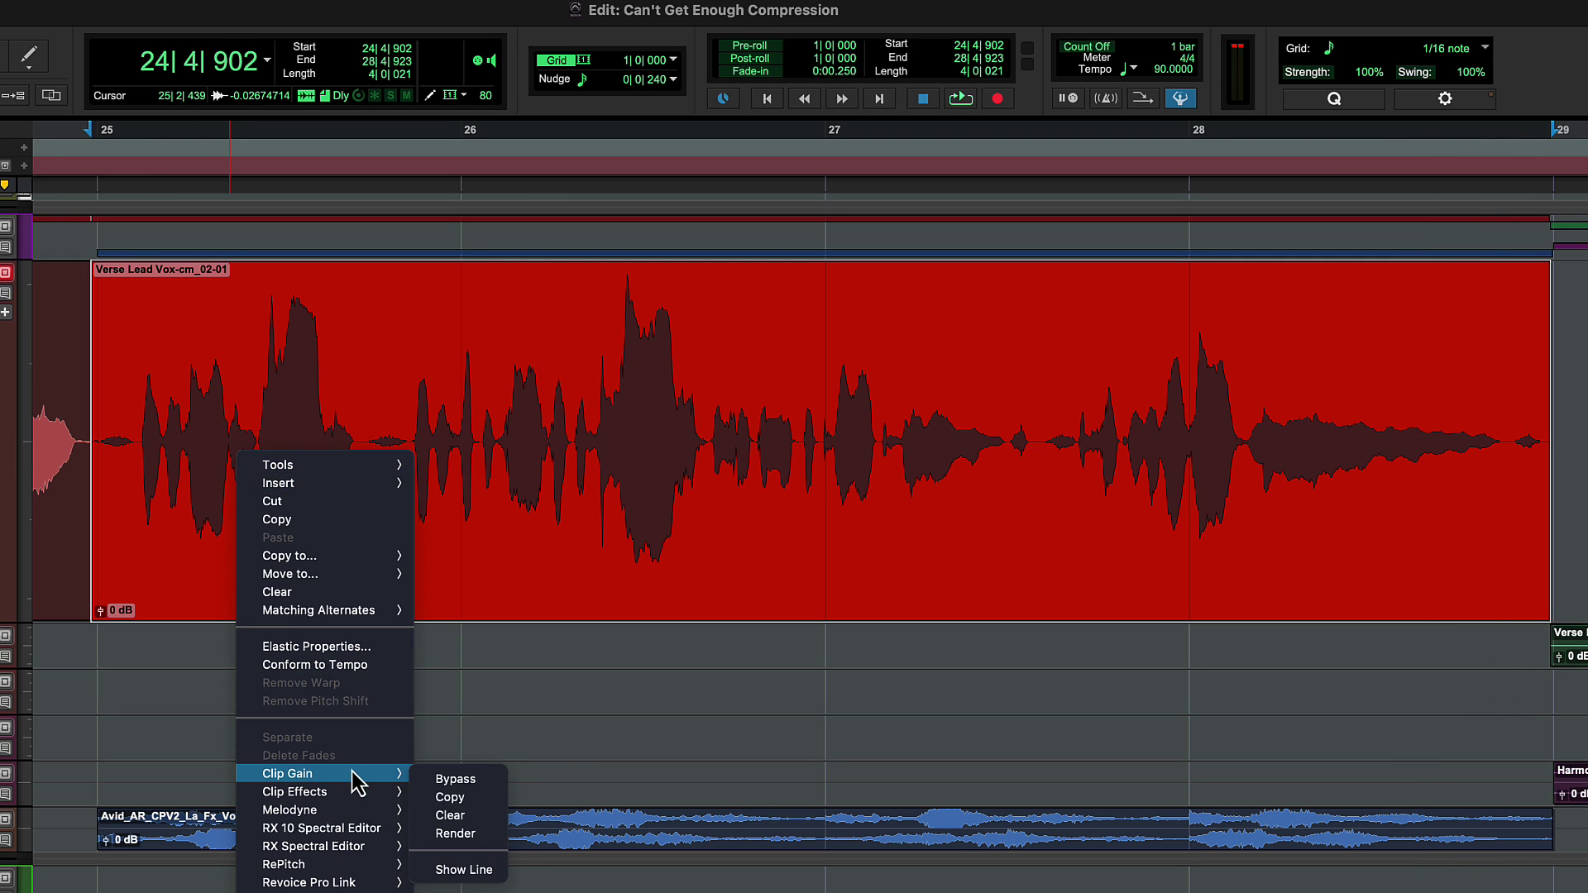
left_click(465, 869)
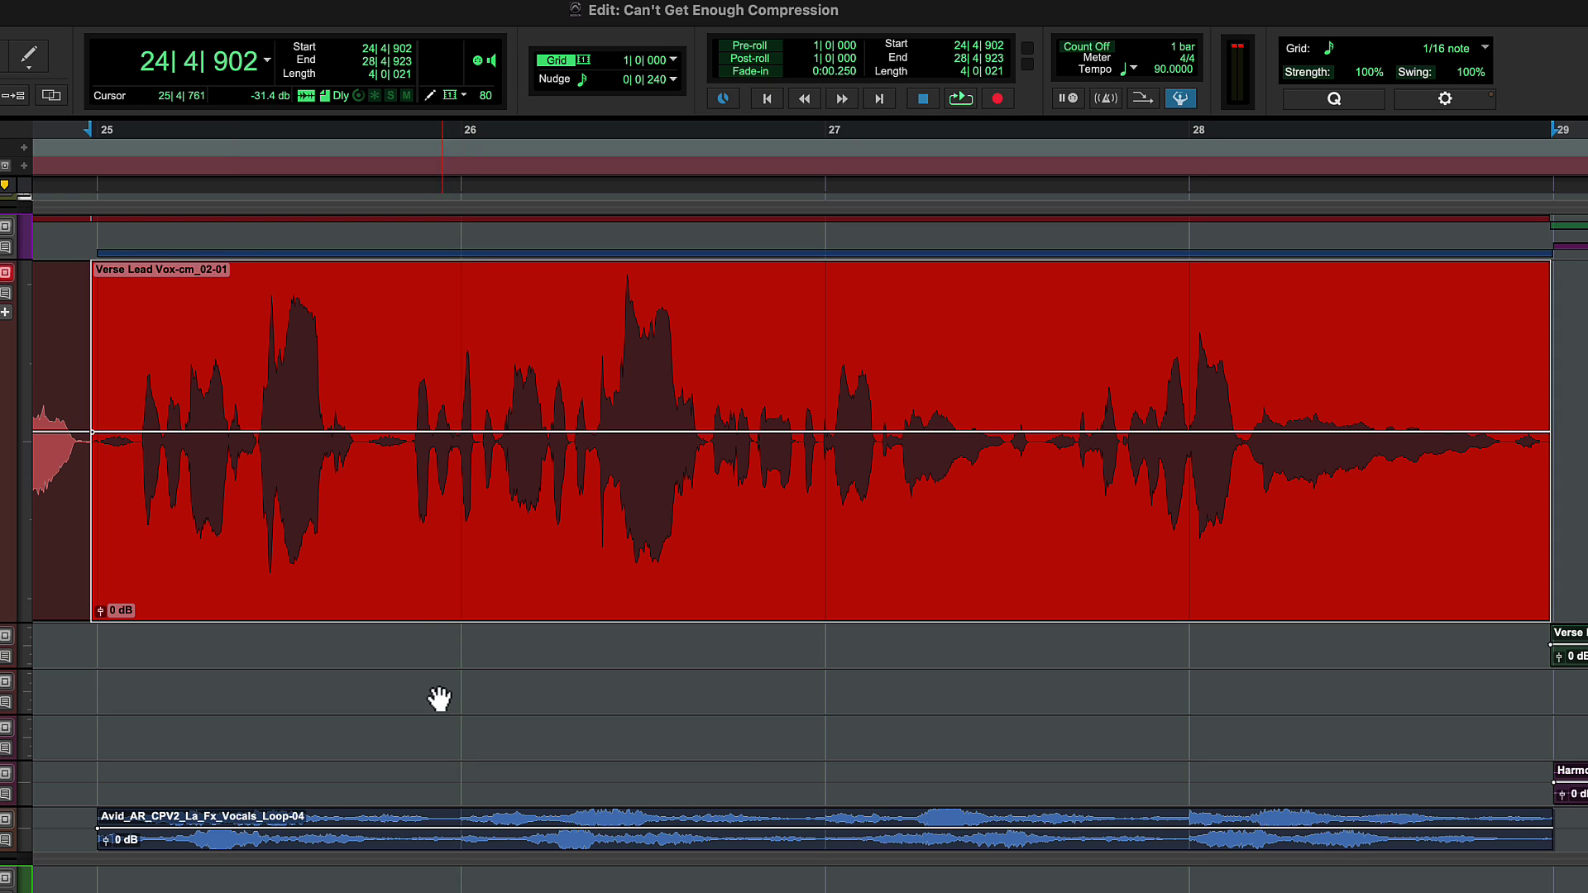
Lower the clip gain of the three loud vocal passages in bar 25, bar 26 and around the start of bar 28.
left_click_drag(255, 349, 331, 357)
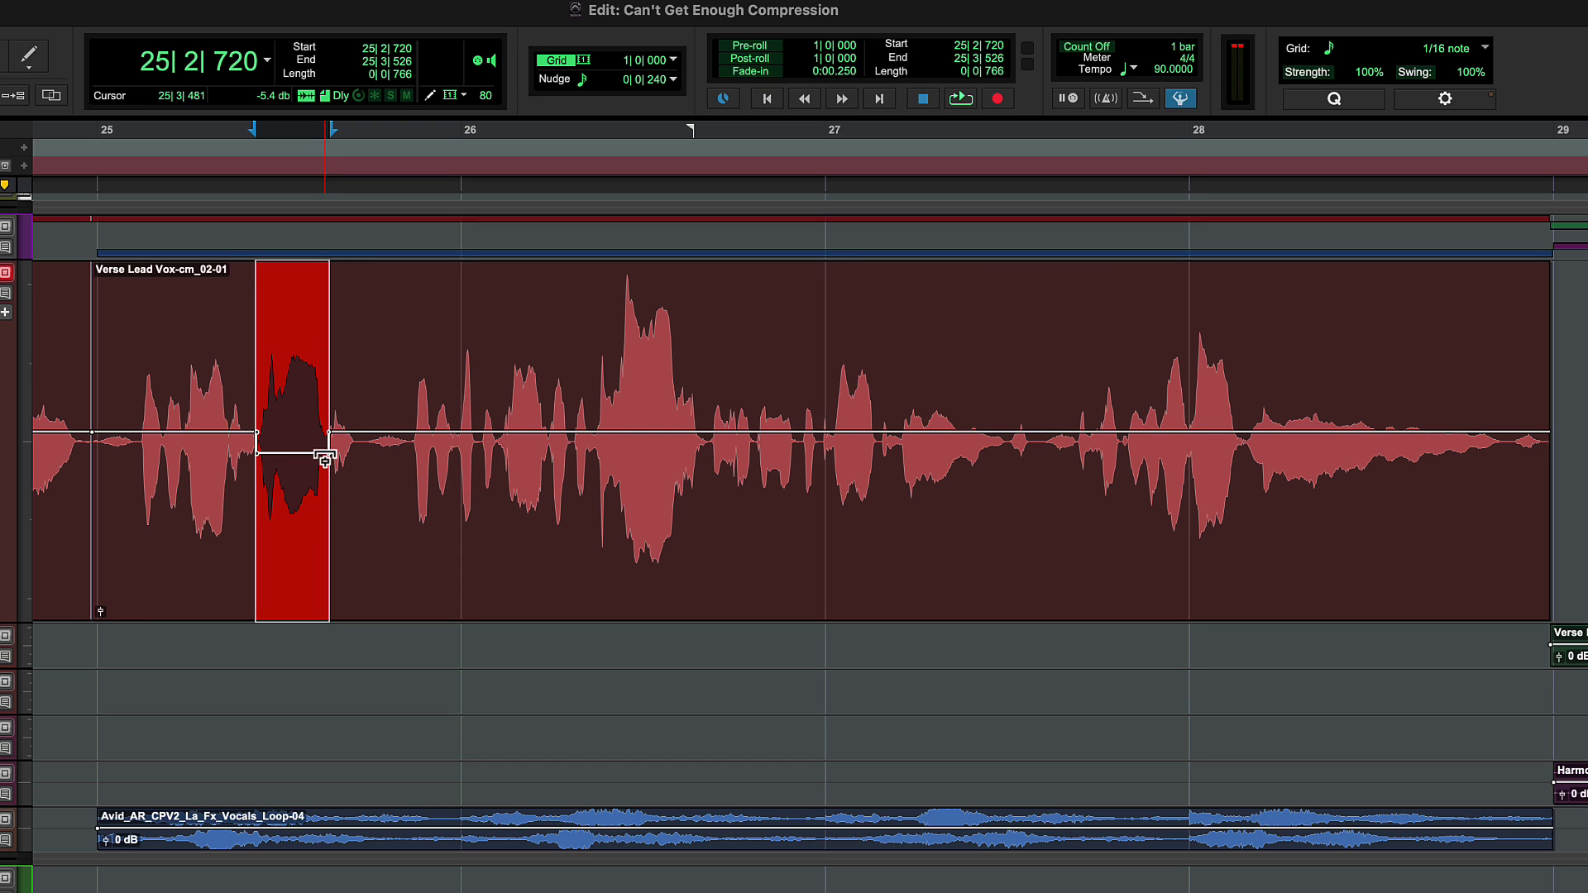
left_click_drag(596, 379, 707, 414)
left_click_drag(671, 431, 667, 465)
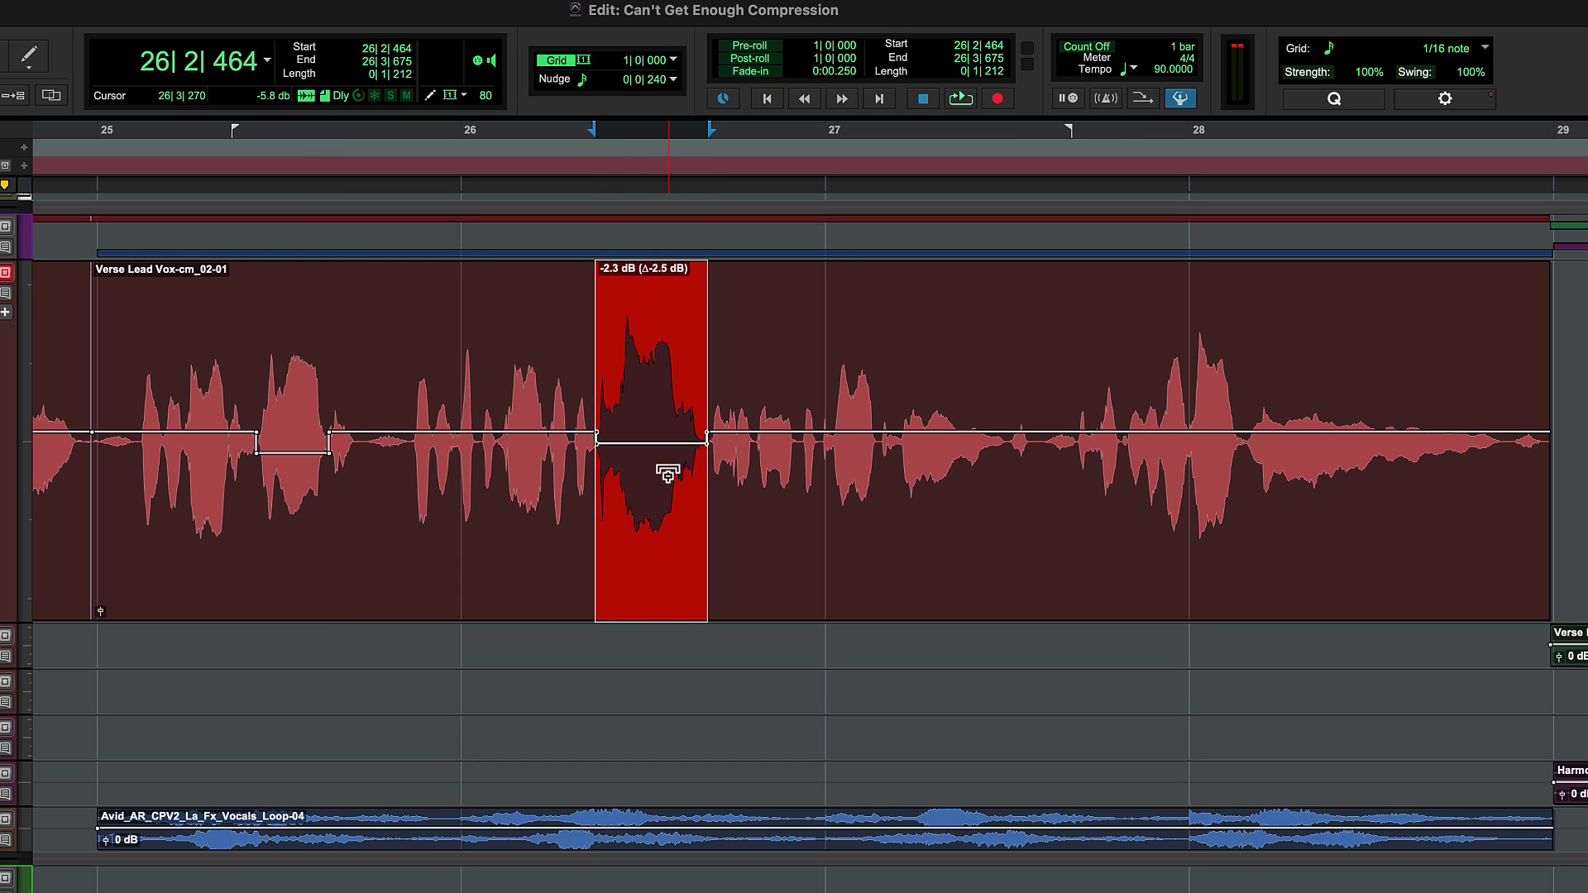
left_click_drag(1161, 383, 1243, 390)
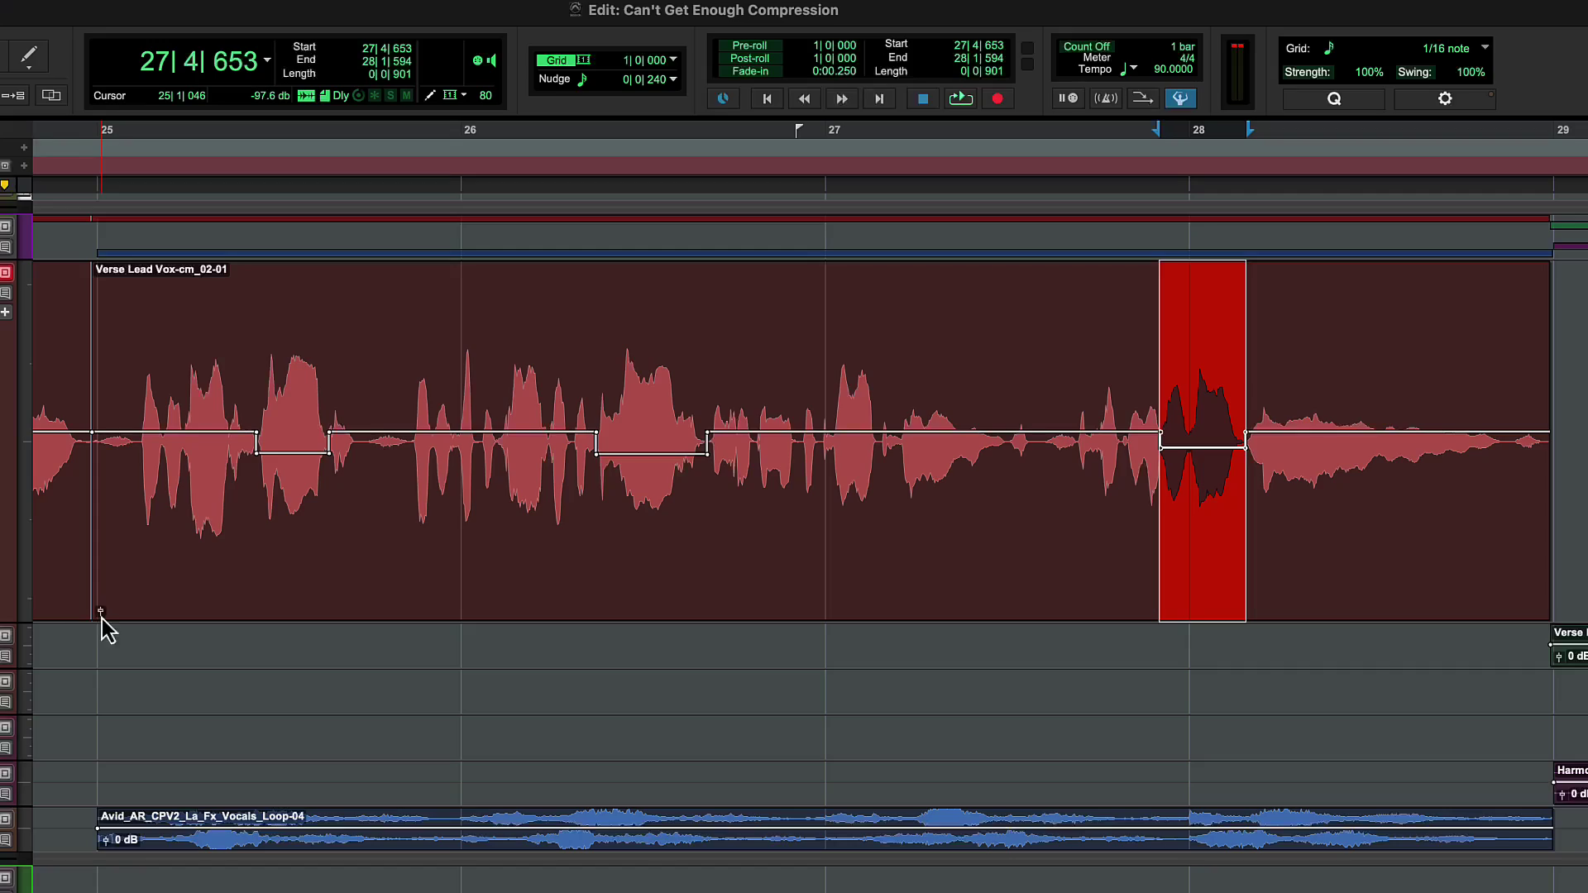
Raise the whole vocal clip's gain to about +4.4 dB on its base line and slope the transitions around the first reduced passage.
left_click_drag(100, 612, 102, 613)
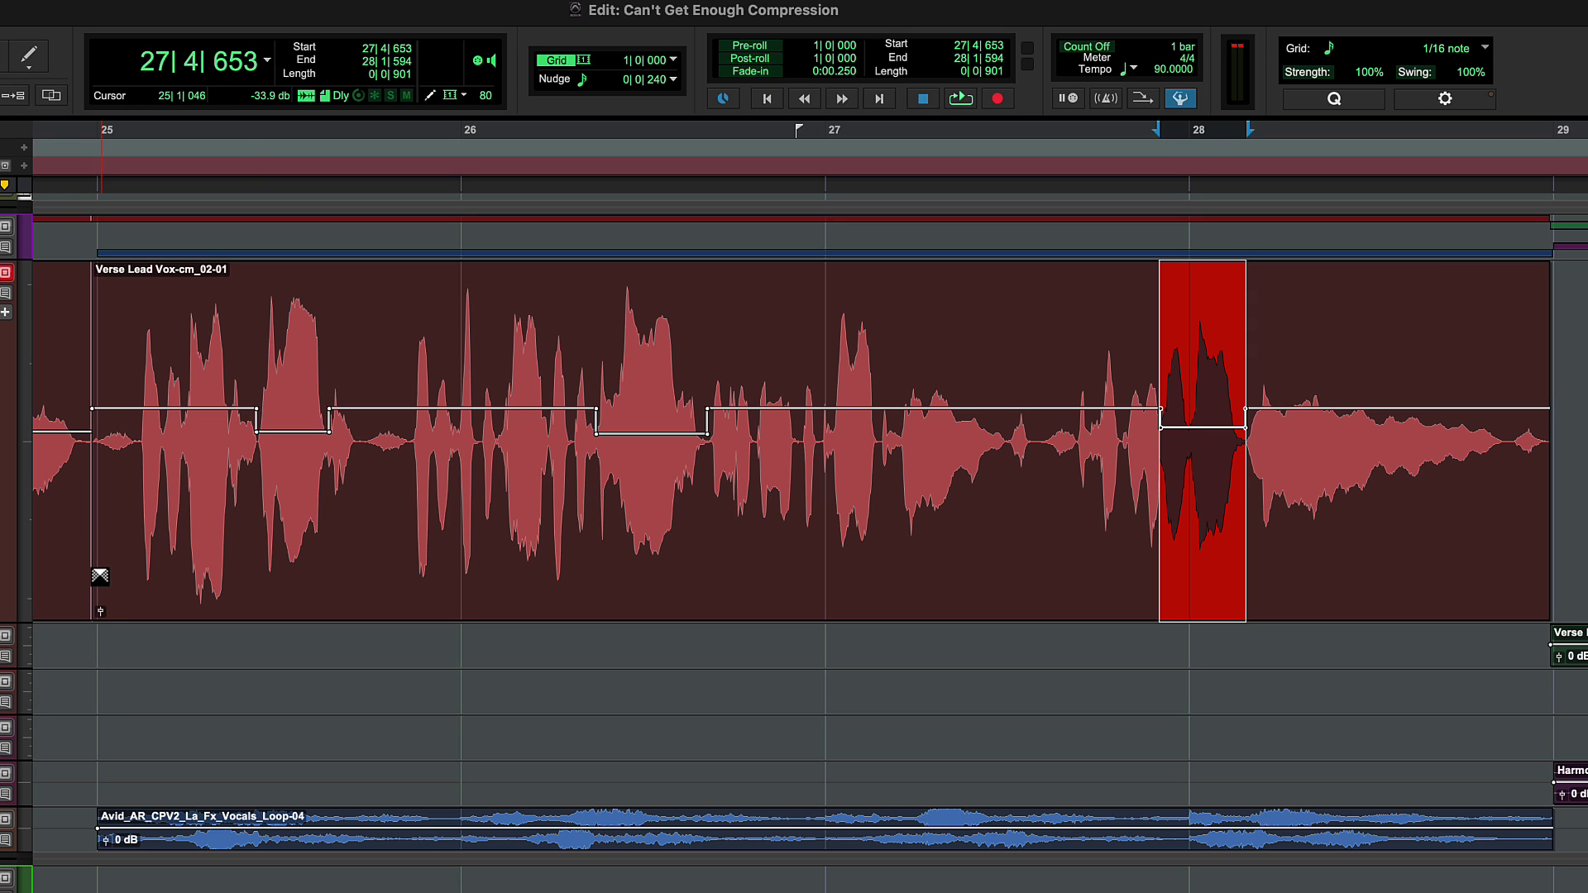
left_click(244, 597)
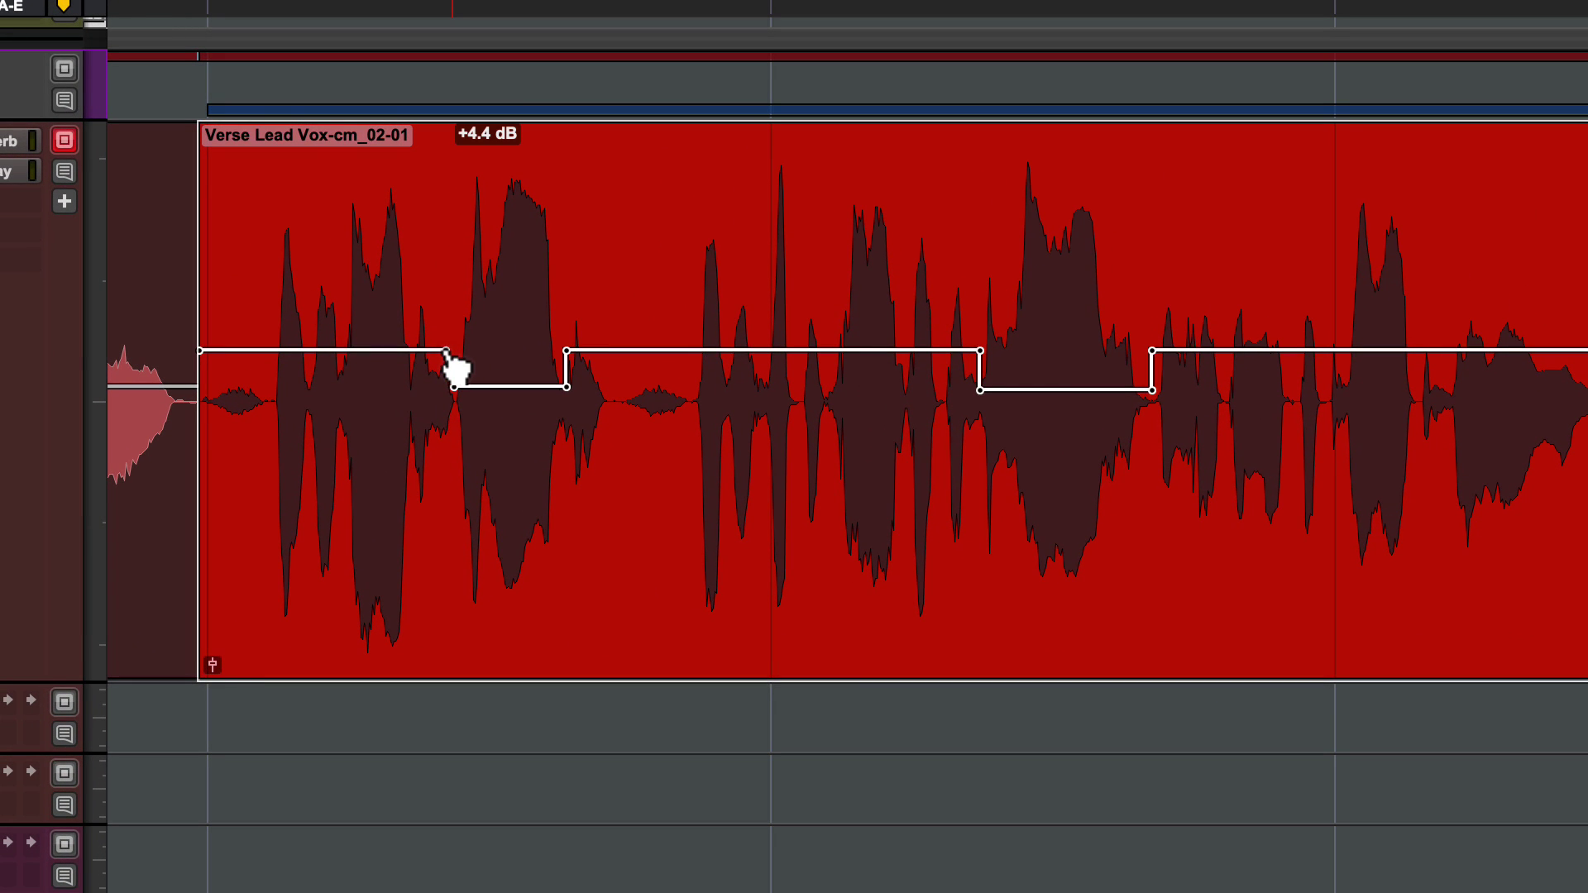
left_click_drag(566, 353, 572, 354)
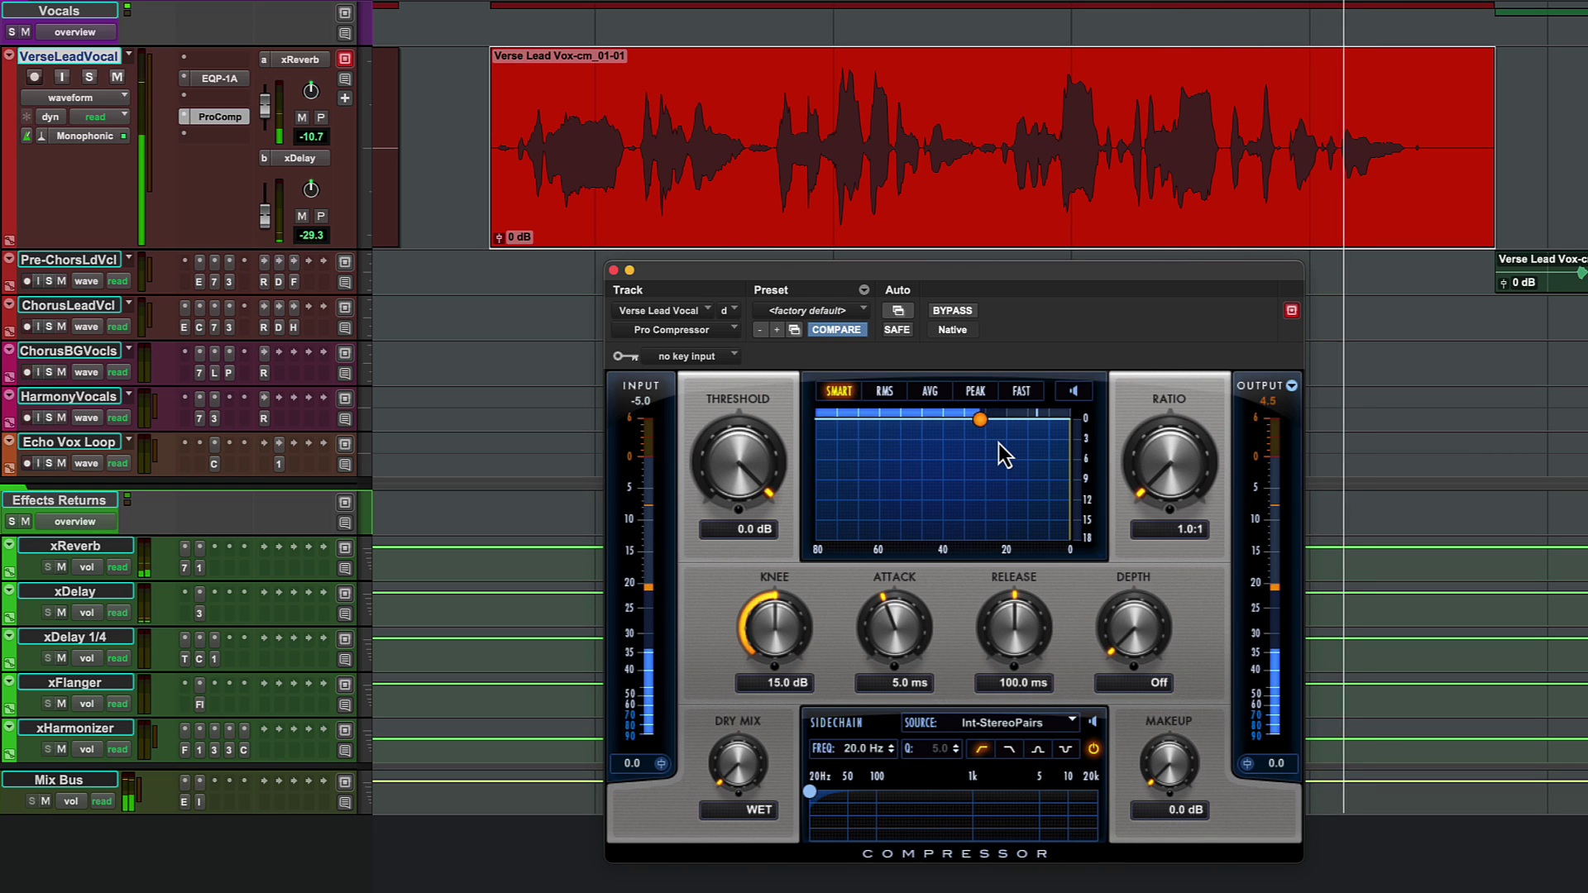
Set the verse lead vocal compressor's threshold to -34.7 dB and its ratio to 5.1:1 during playback.
left_click_drag(757, 466, 779, 556)
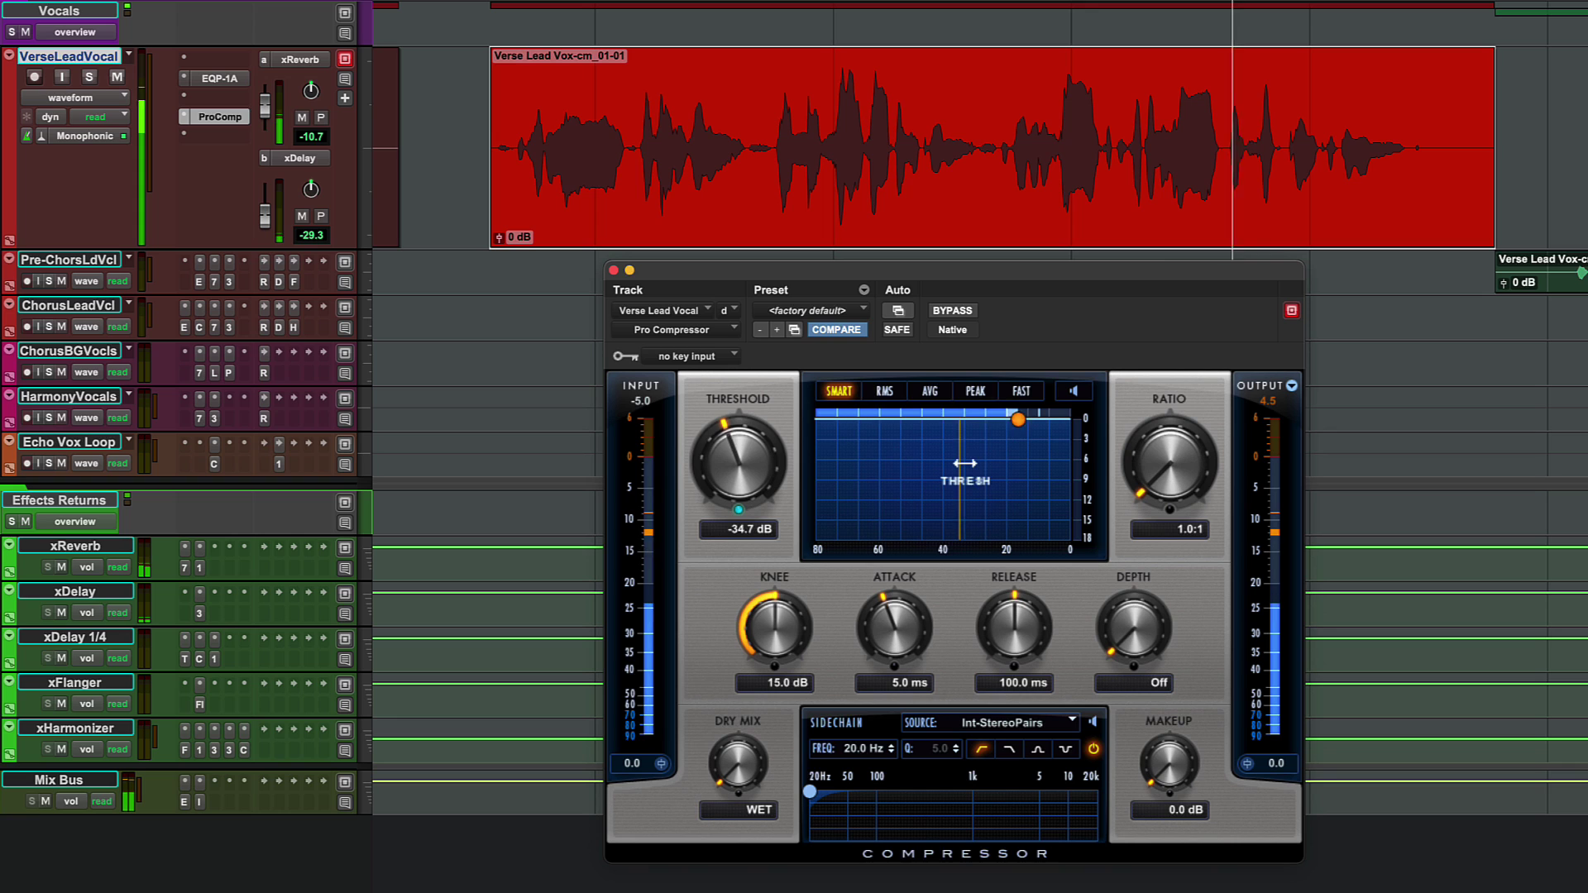
left_click_drag(967, 464, 962, 464)
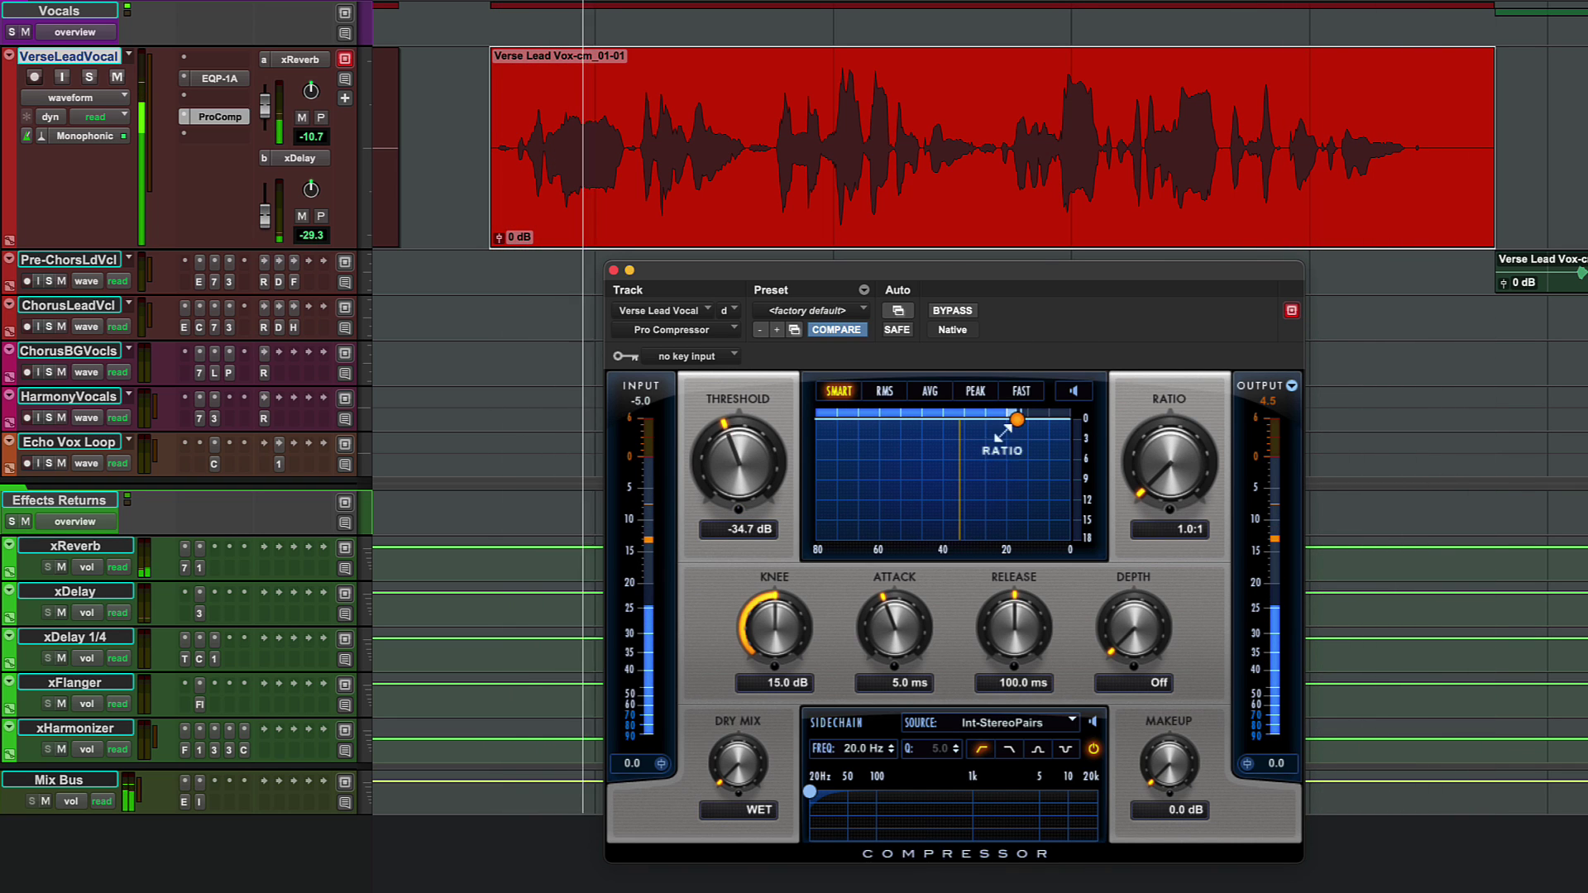
left_click_drag(1166, 502, 1158, 449)
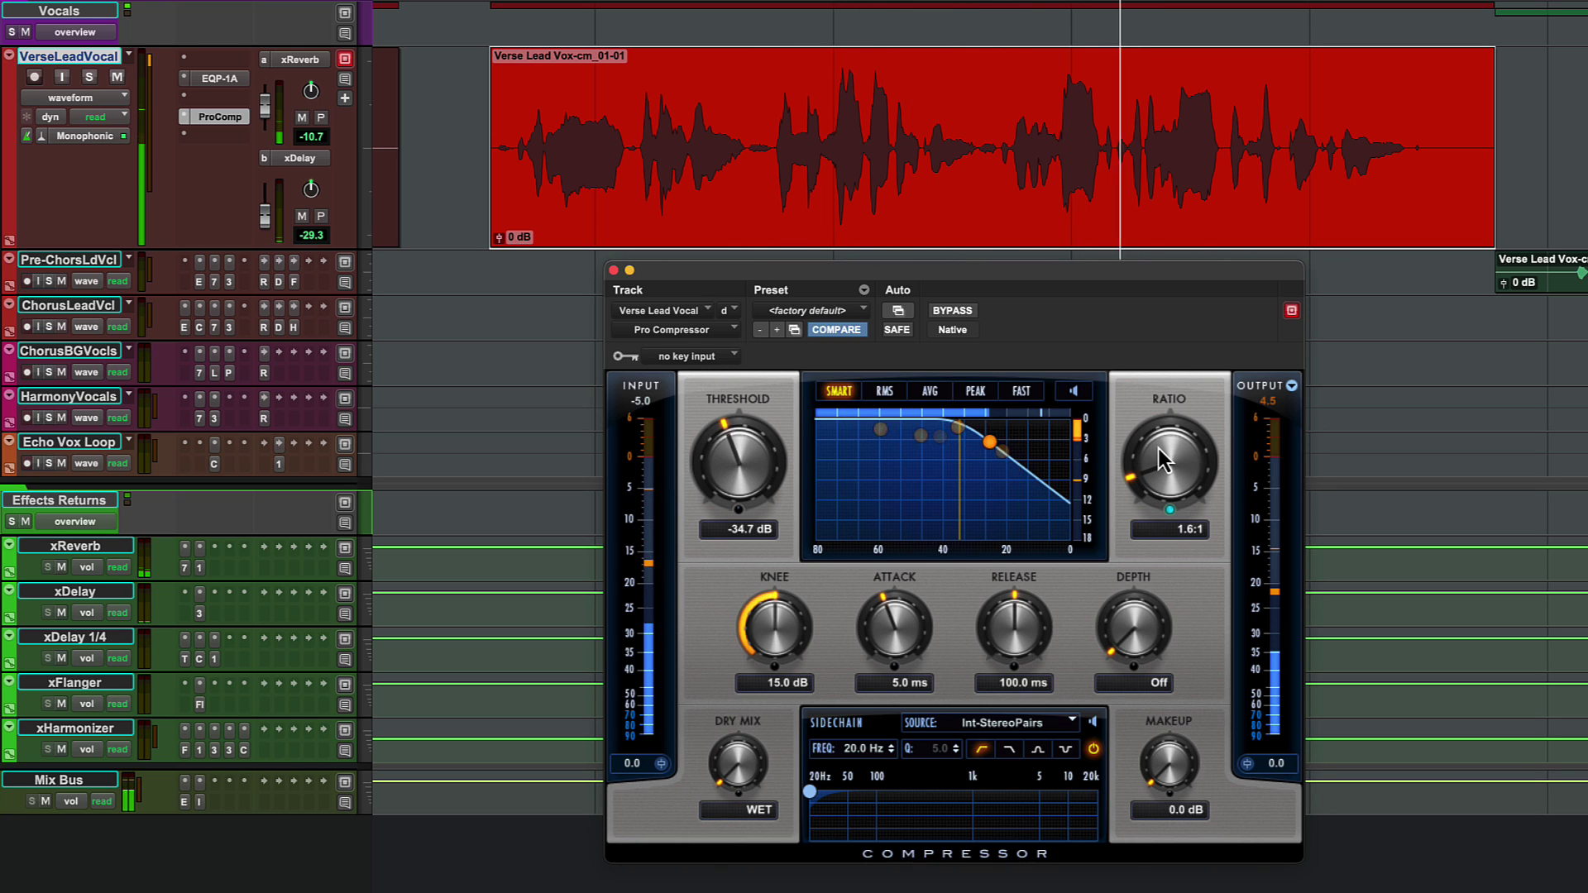
mouse_move(1160, 438)
left_mouse_down()
mouse_move(1165, 424)
mouse_move(1155, 463)
left_mouse_up()
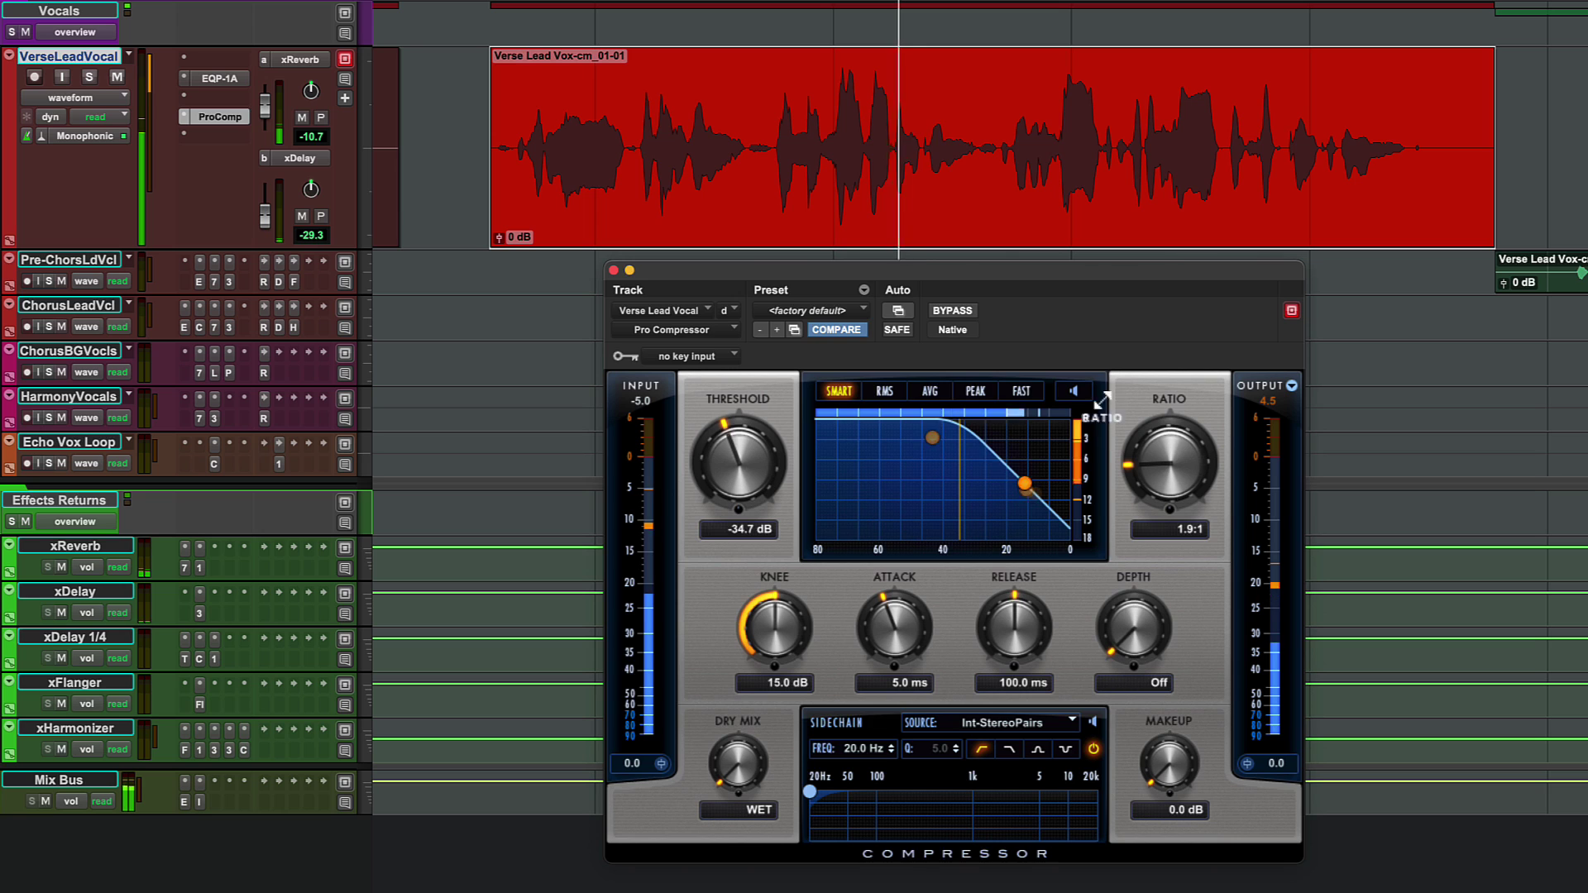
left_click_drag(986, 276, 996, 269)
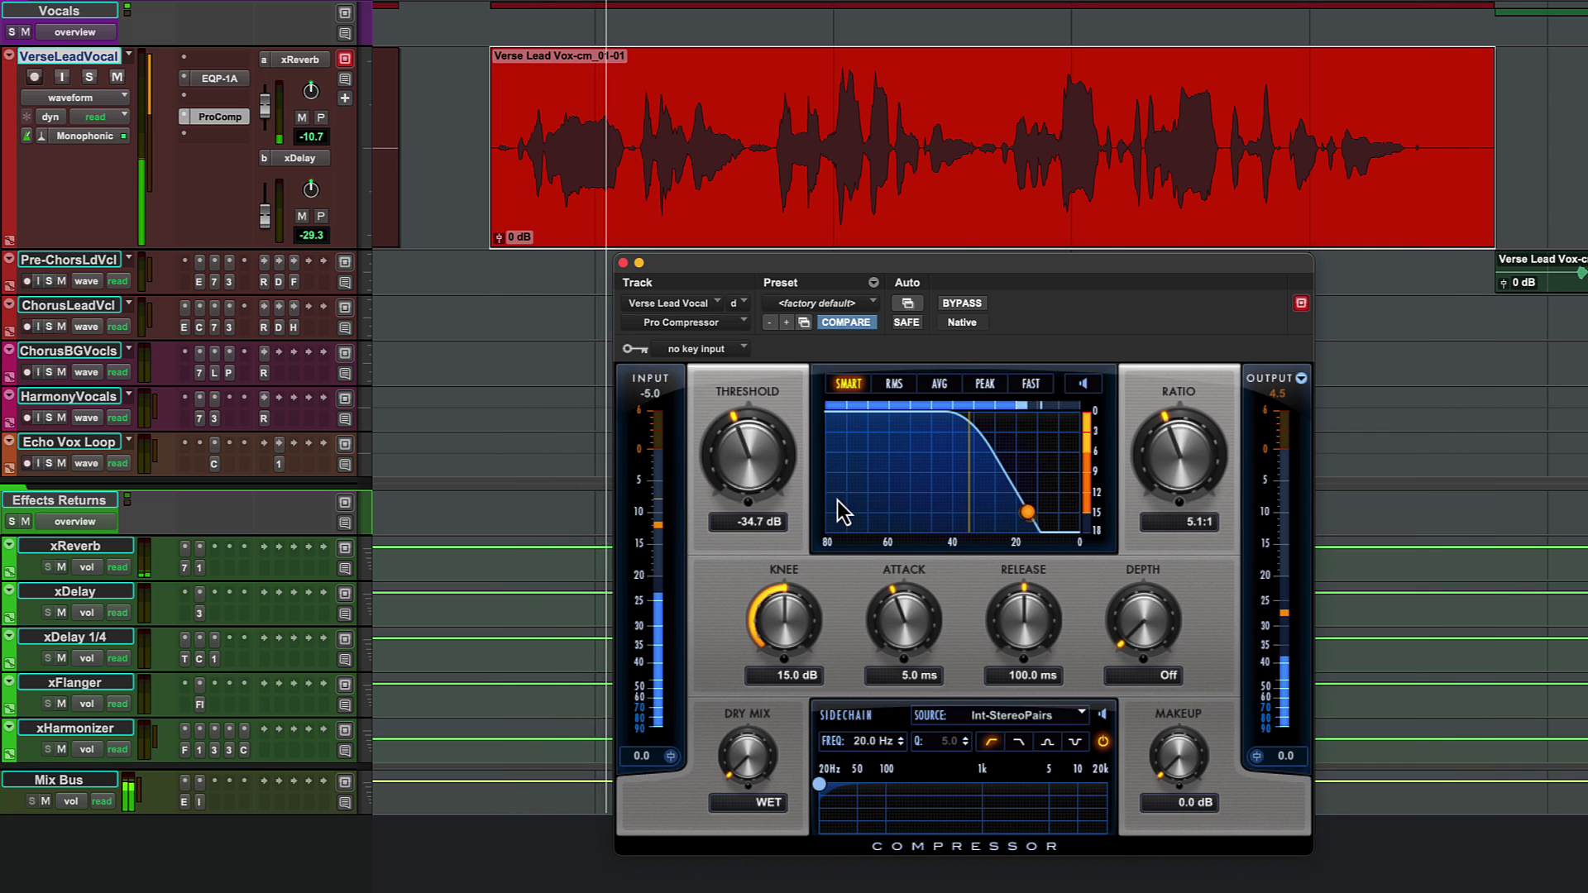
Set the vocal compressor's threshold to -25.8 dB and its ratio to 2.1:1.
left_click_drag(748, 475, 752, 436)
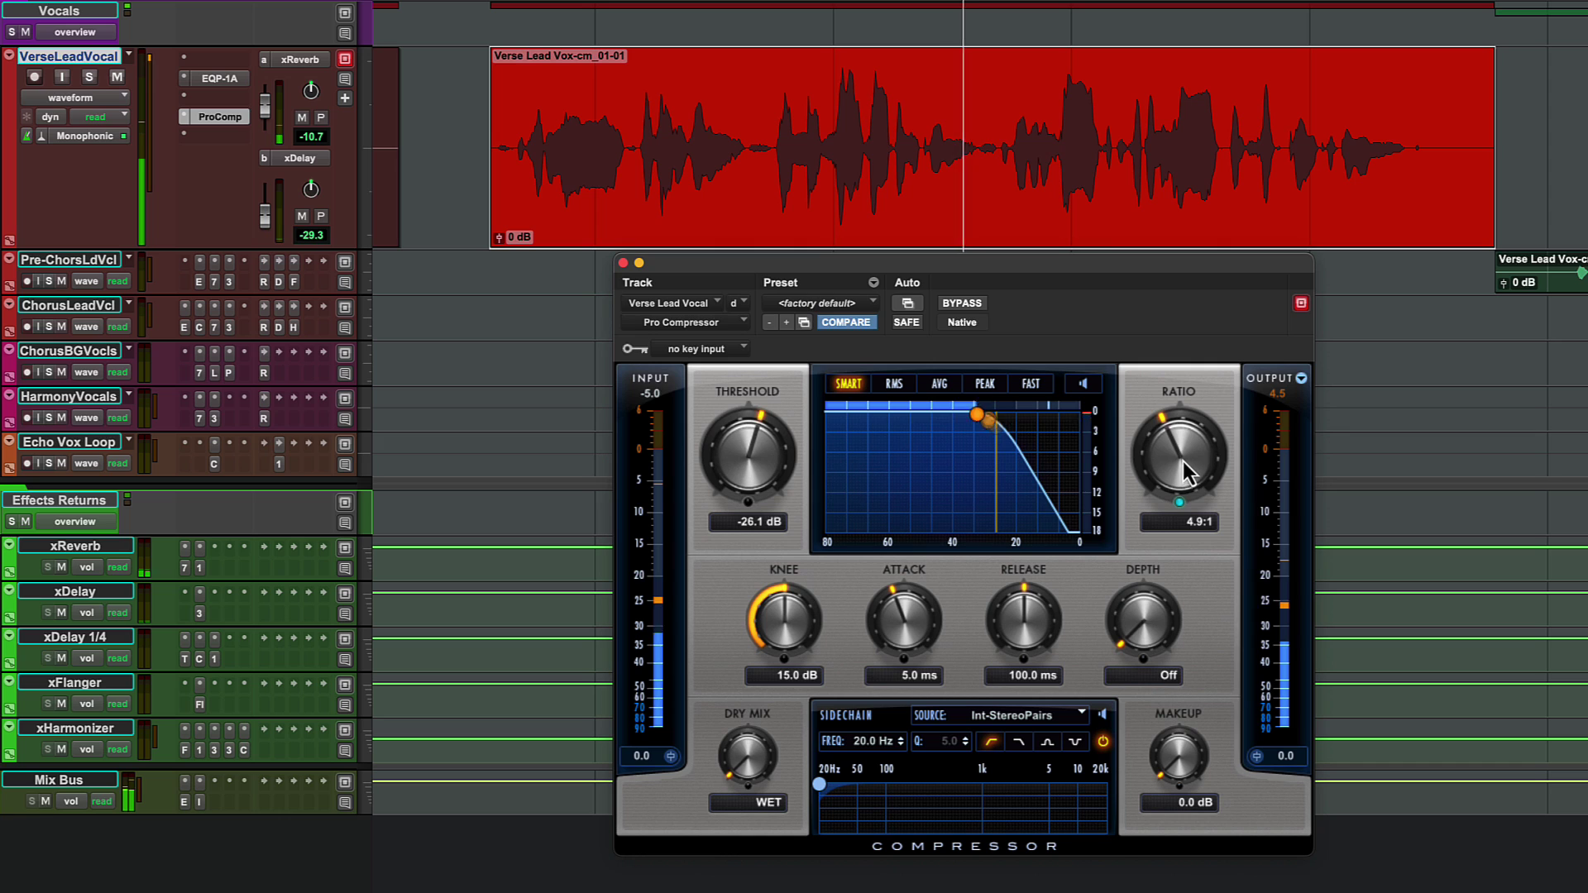
left_click_drag(1178, 488, 1173, 526)
left_click_drag(754, 474, 754, 470)
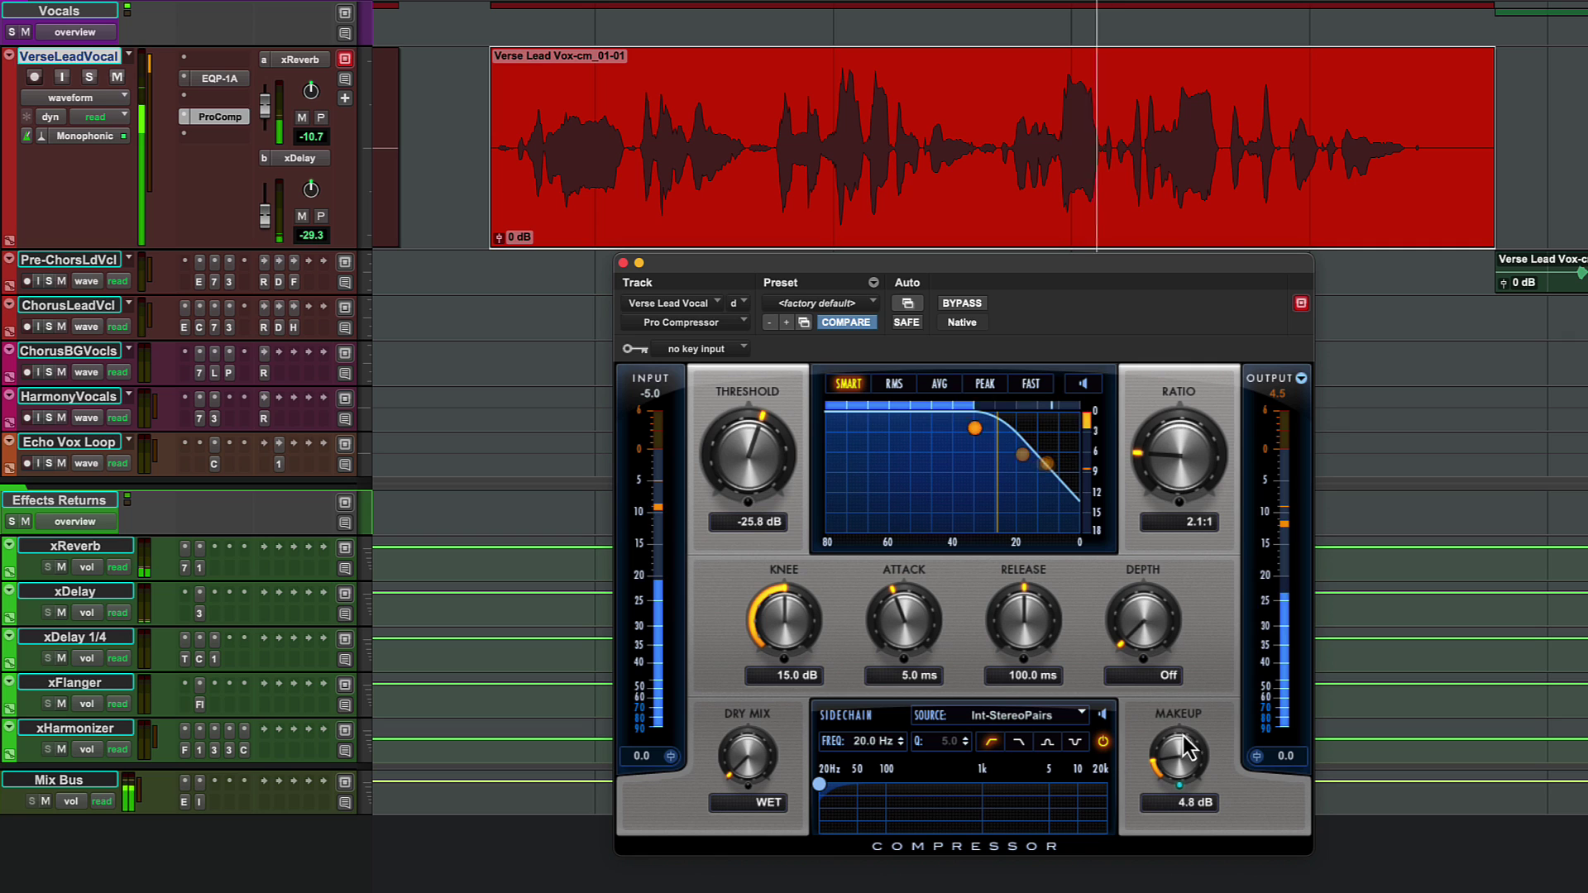
Set the vocal compressor's makeup gain to 7.4 dB and compare the vocal with the compressor bypassed and active.
mouse_move(1184, 730)
left_mouse_down()
mouse_move(1185, 712)
mouse_move(1186, 730)
left_mouse_up()
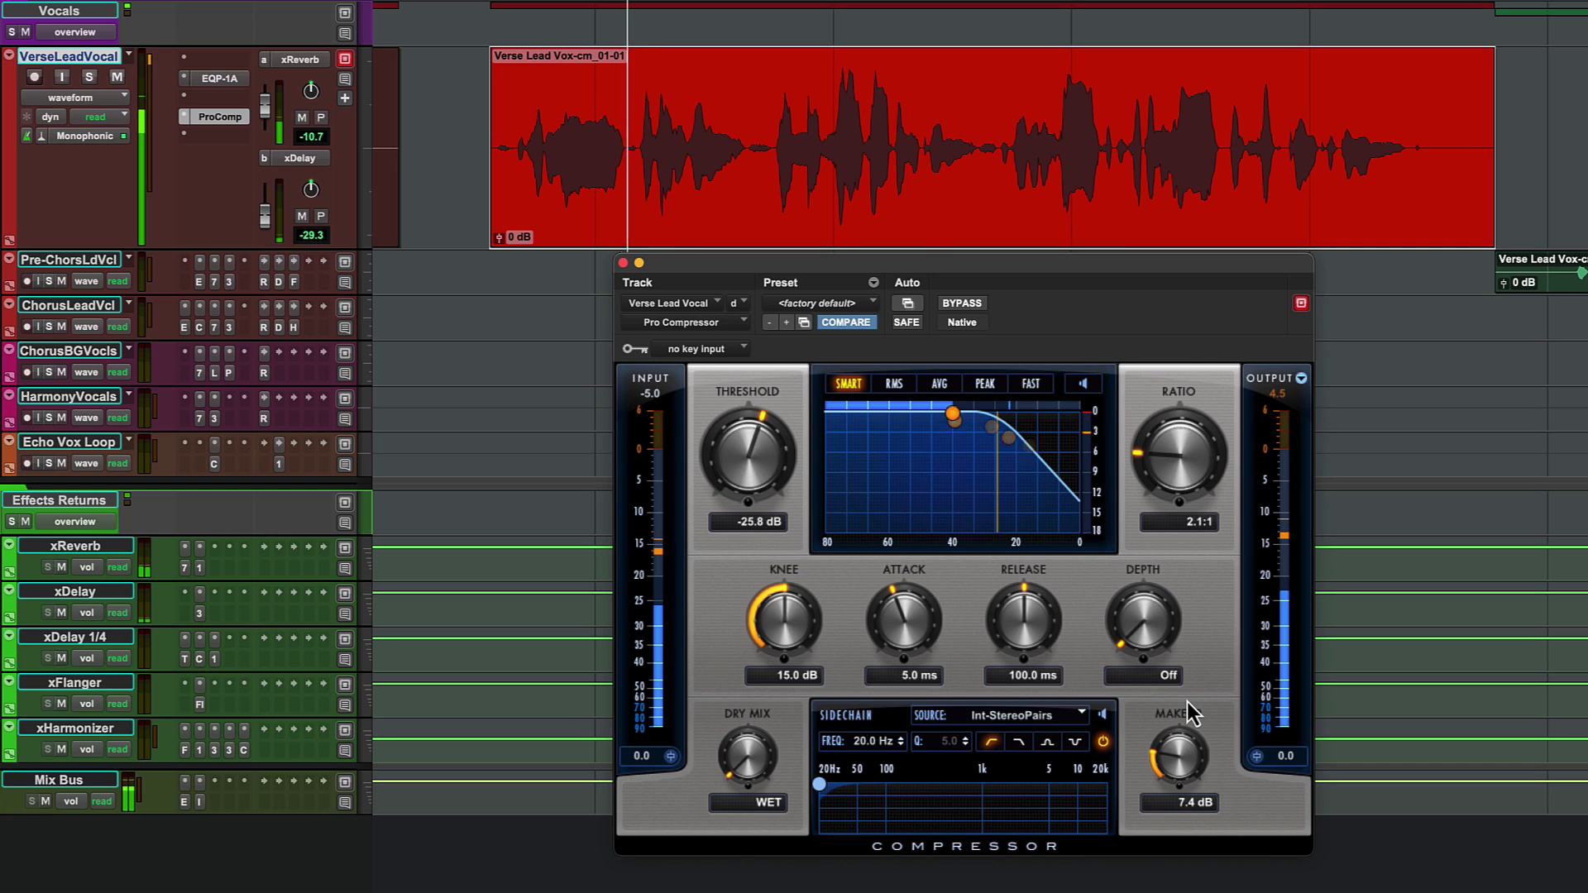
left_click(963, 304)
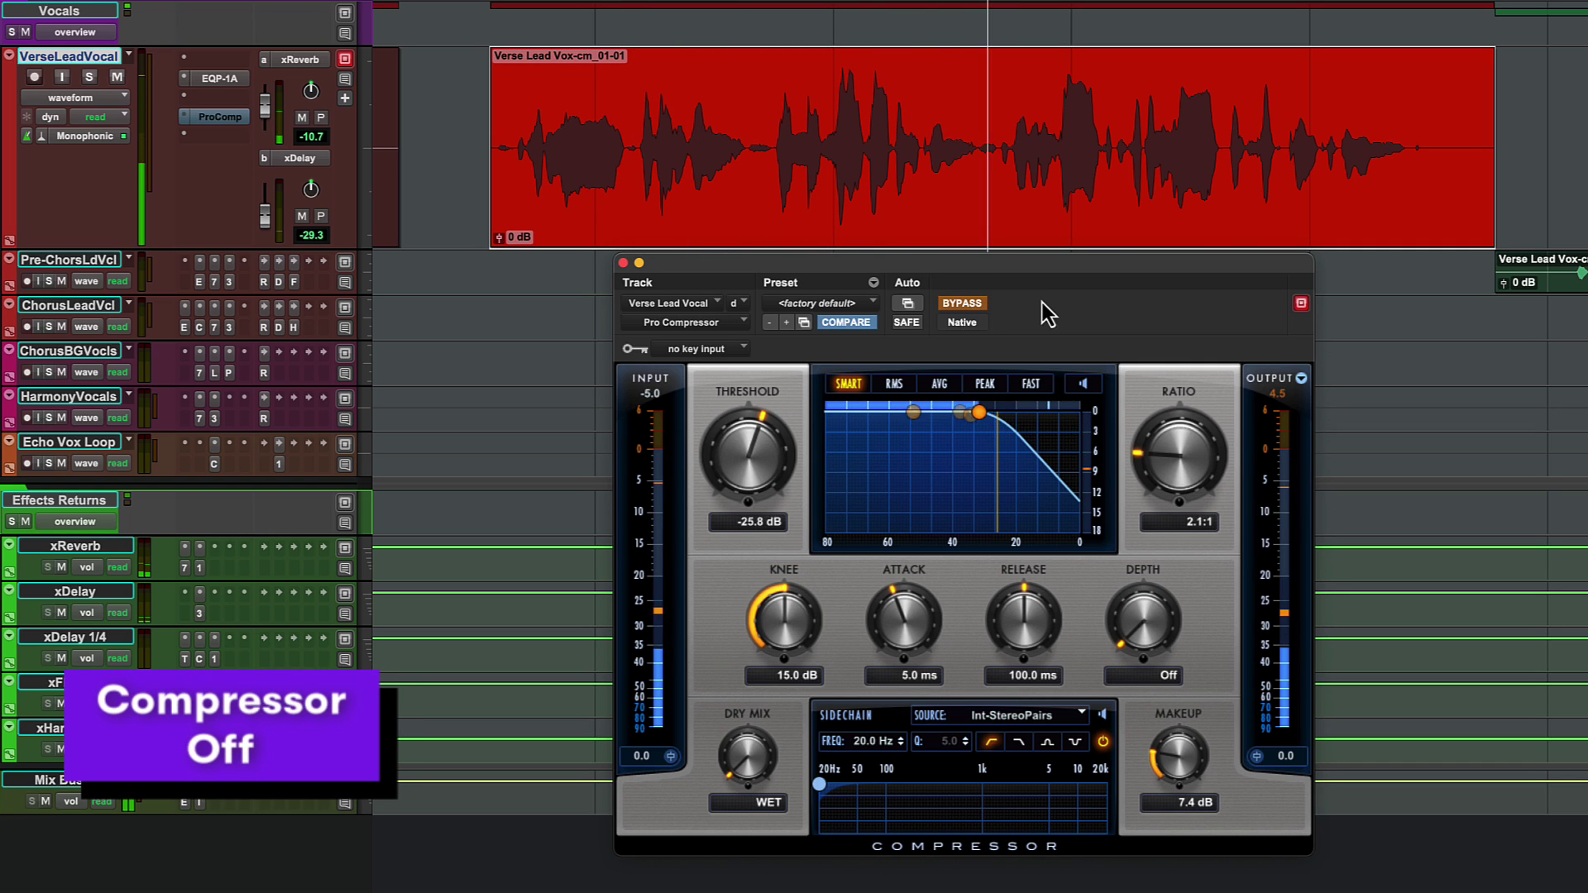
left_click(961, 304)
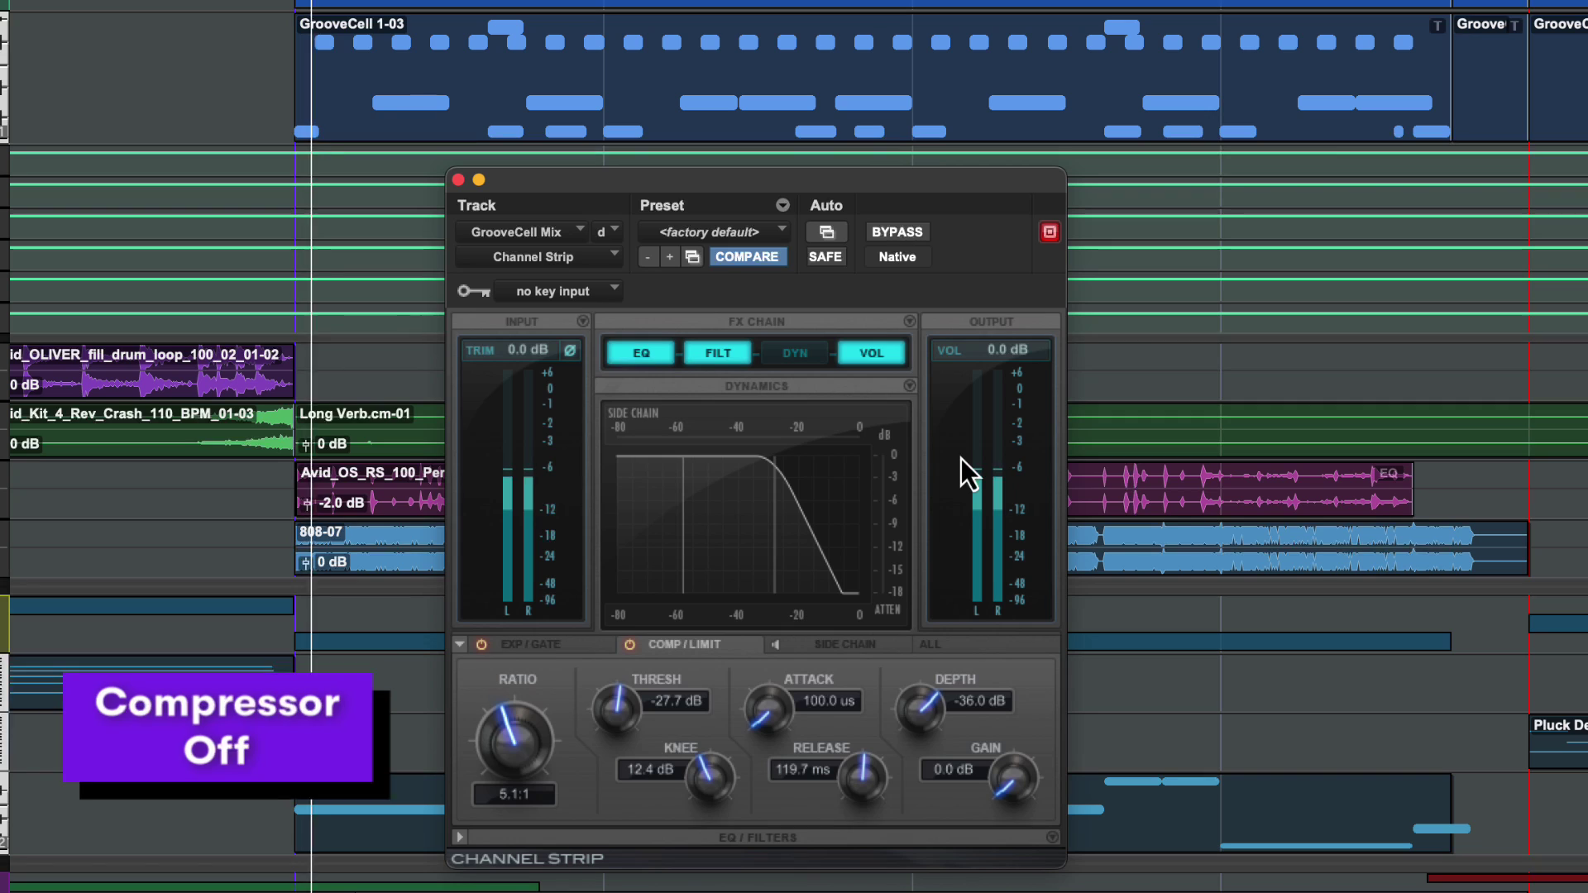
Enable the dynamics section of the GrooveCell Mix channel strip and lengthen the compressor's attack to 1.0 s.
left_click(801, 360)
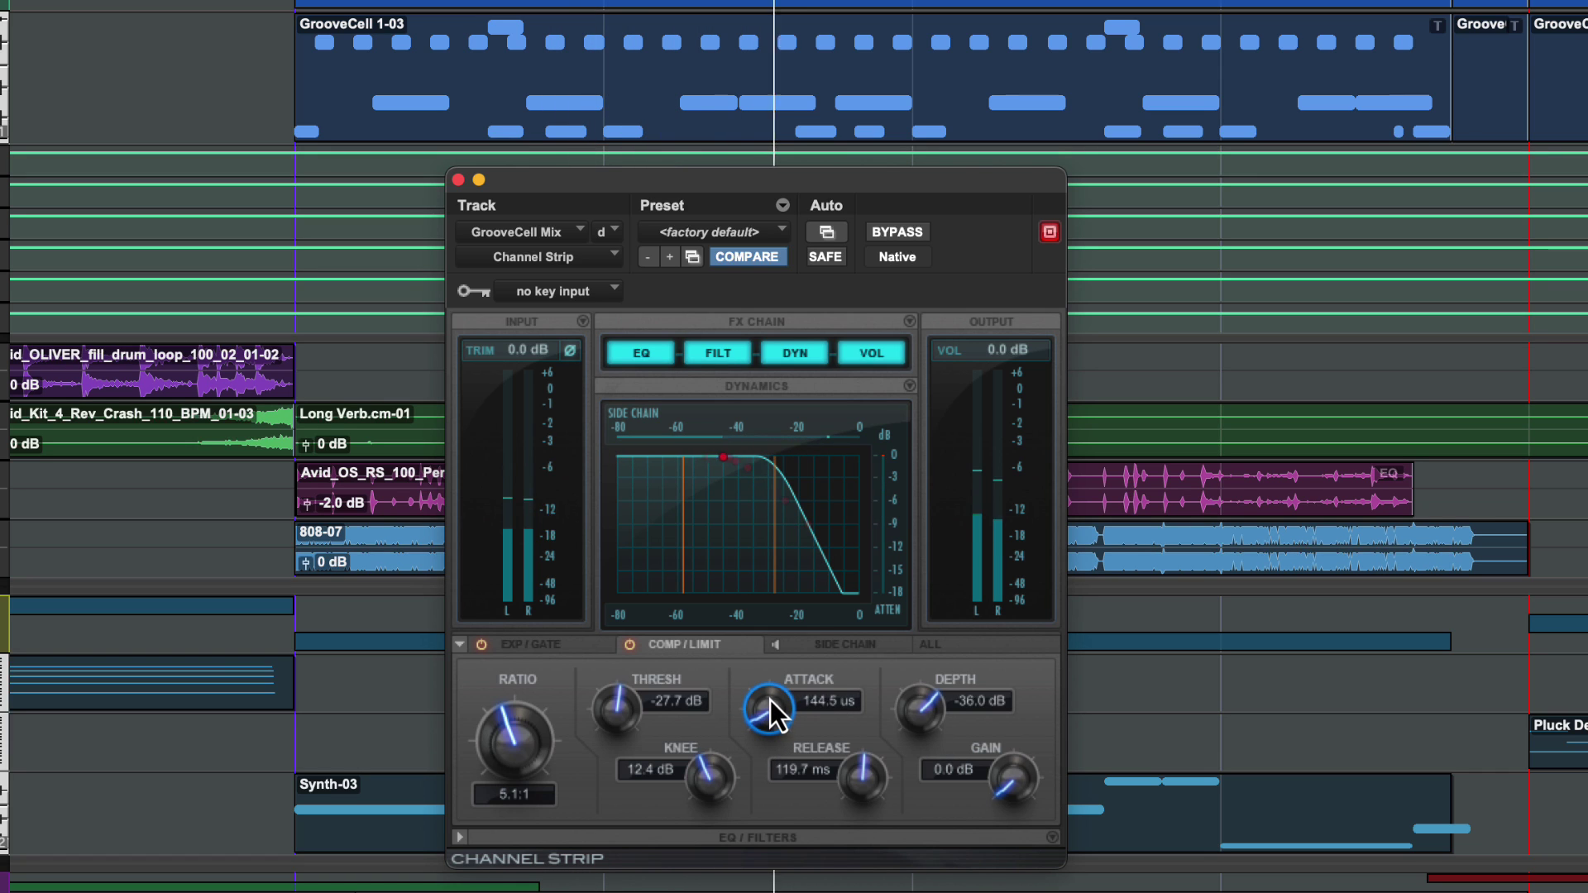
left_click_drag(762, 627, 792, 470)
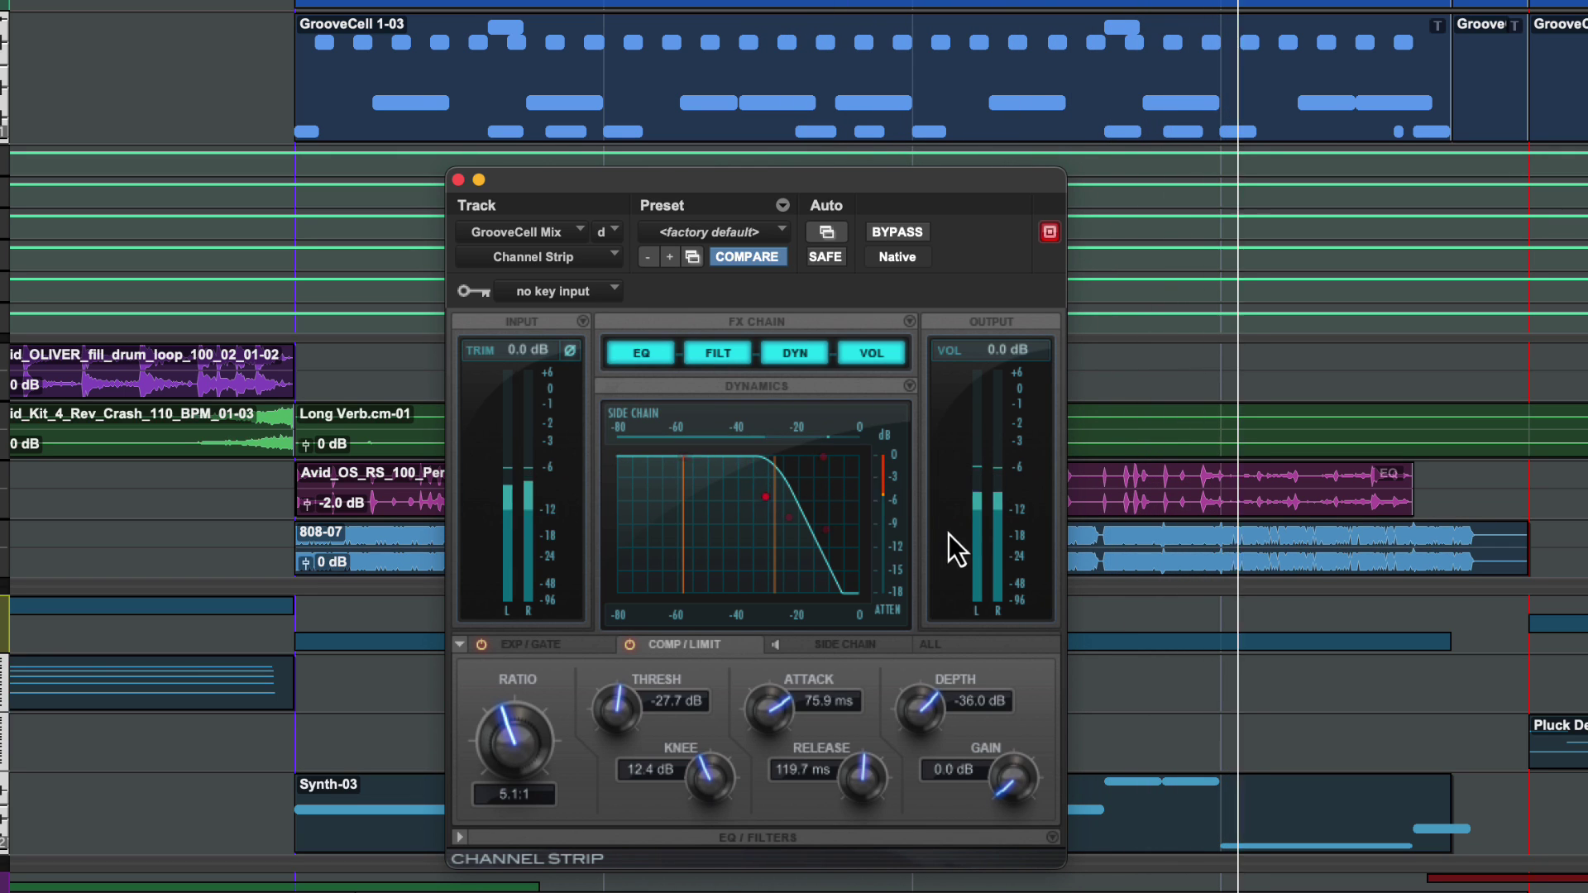
left_click_drag(774, 718, 796, 650)
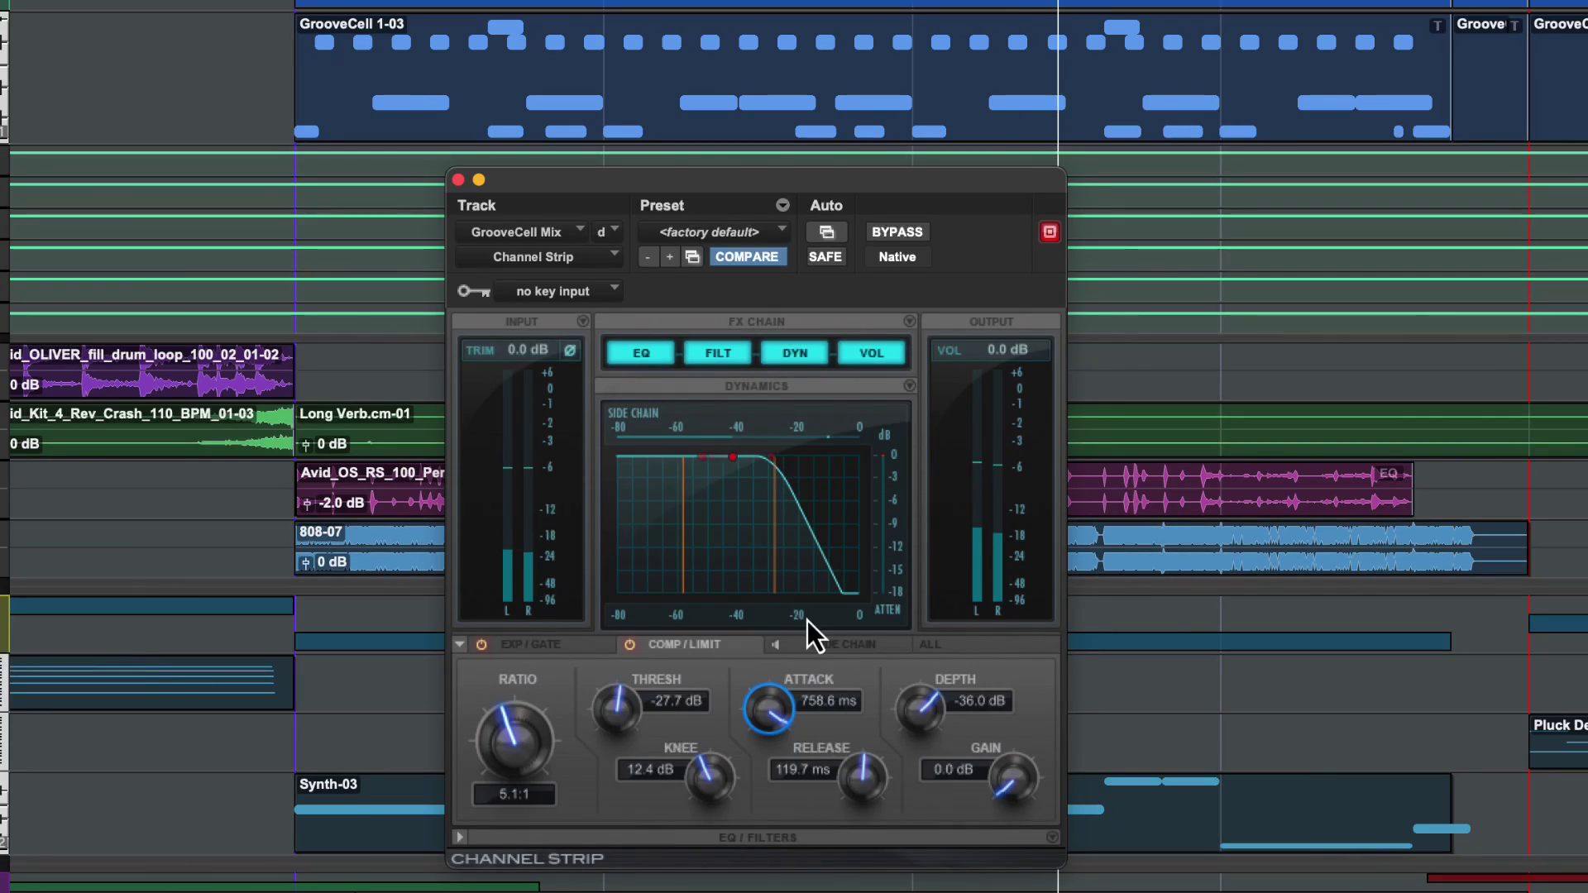
left_click_drag(807, 620, 807, 592)
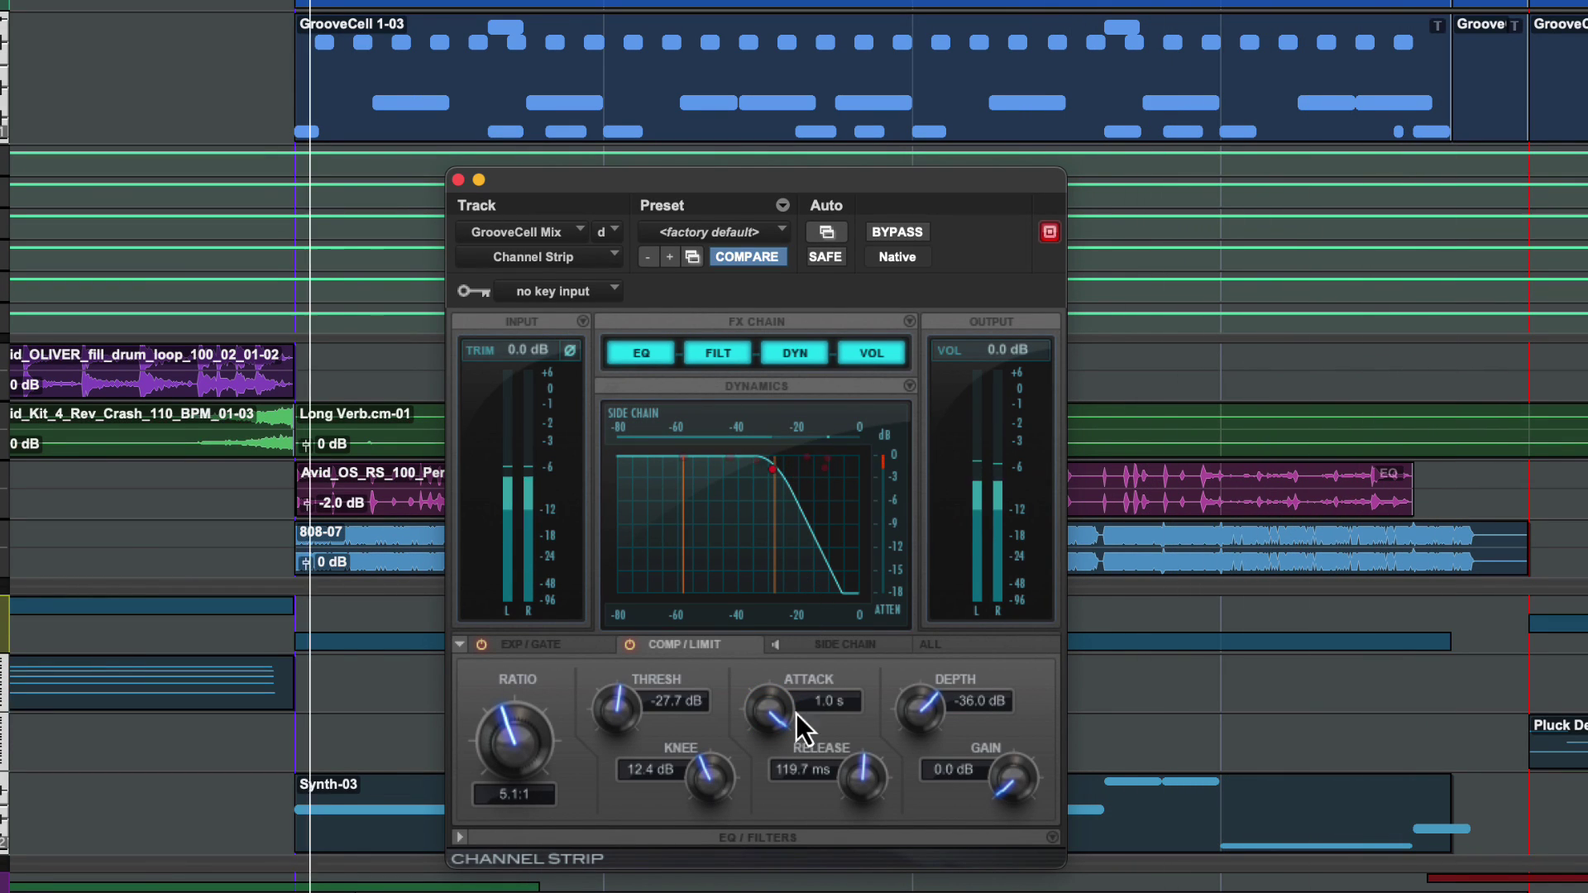
Compare the groove with the dynamics section off and on, and shorten the compressor's attack time.
left_click(758, 703)
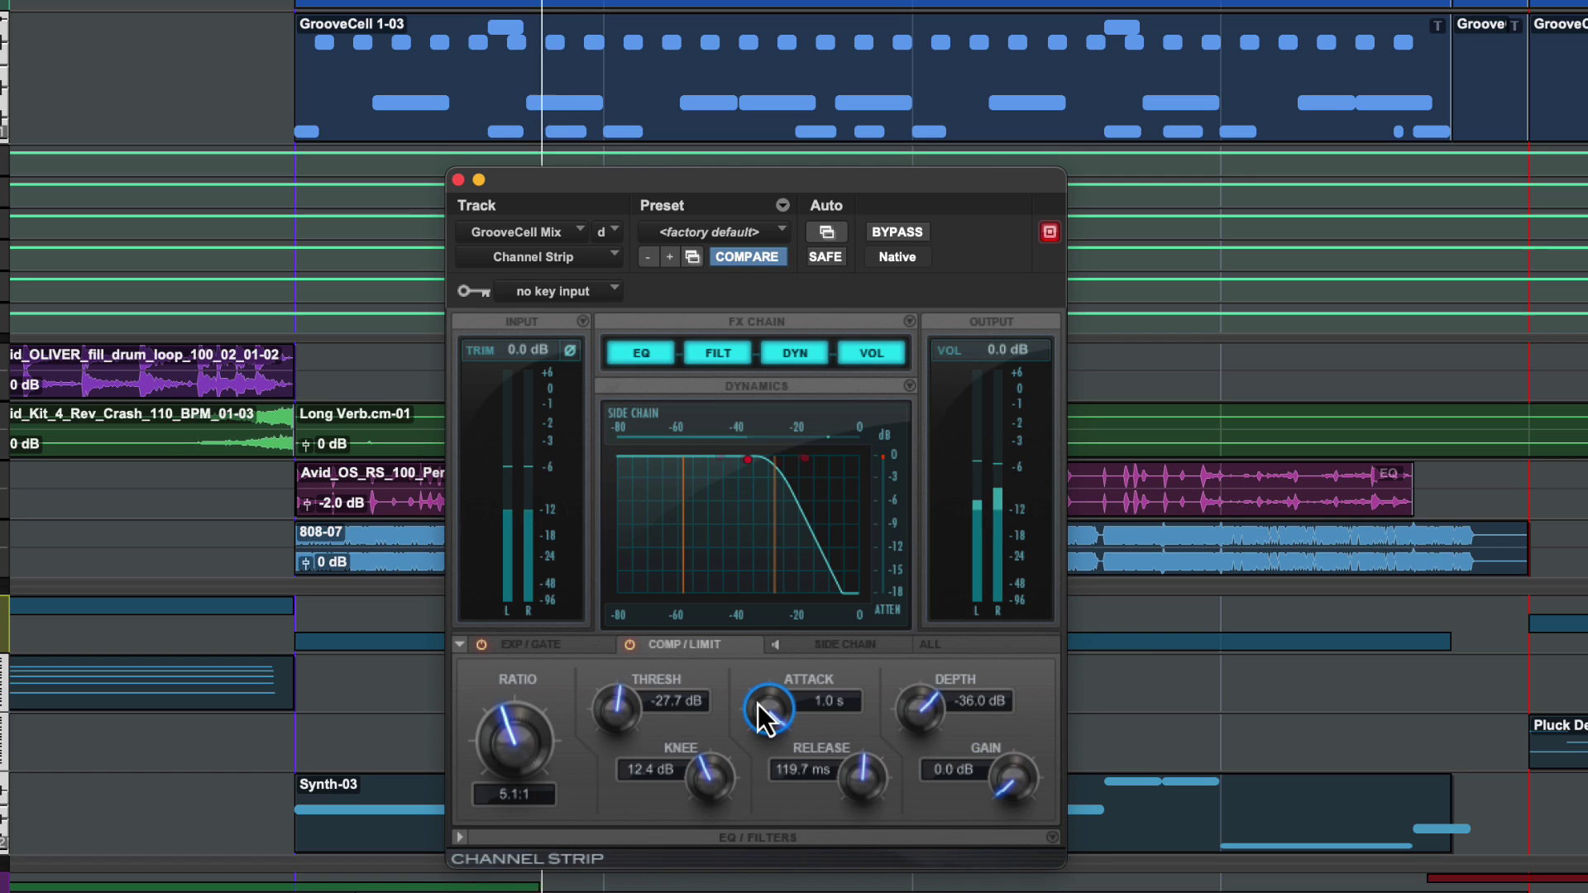
left_click(802, 354)
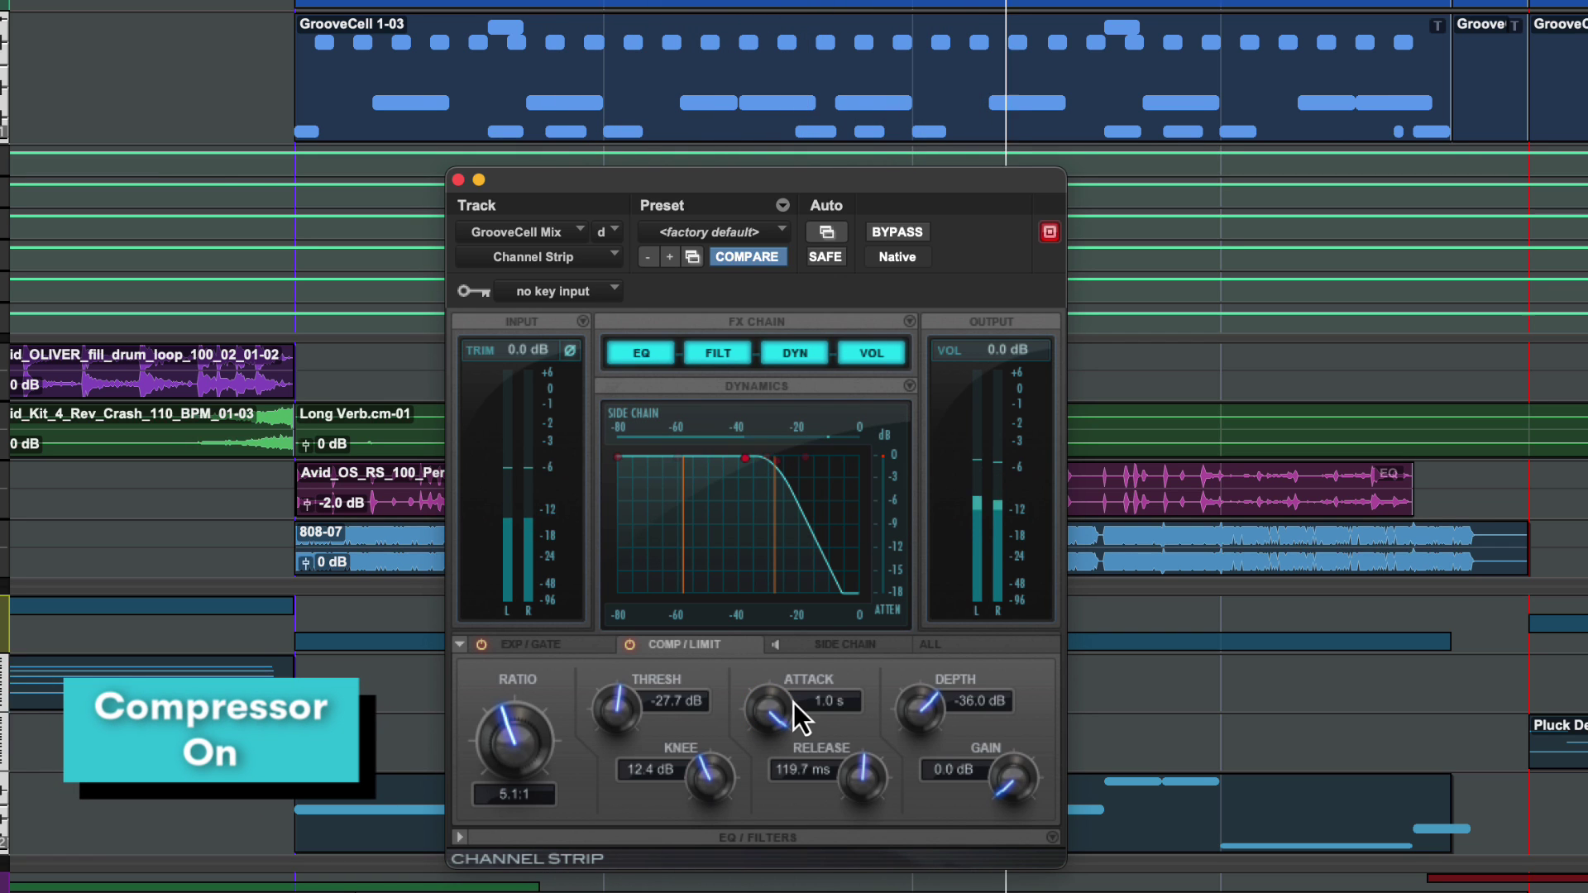
left_click_drag(772, 730, 772, 746)
left_click_drag(774, 840, 769, 885)
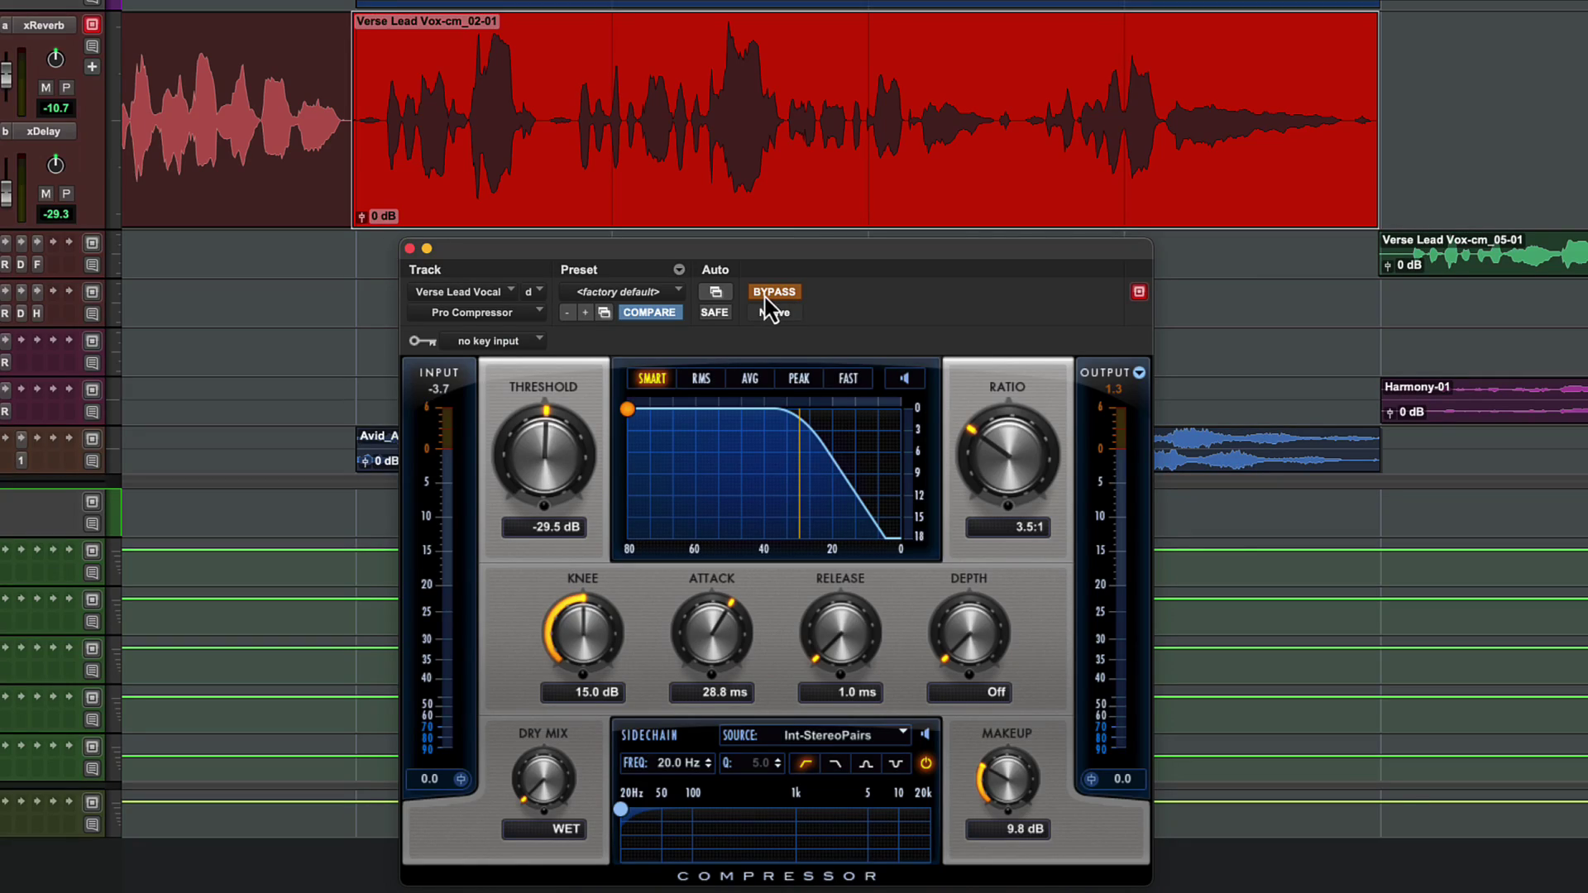
Play the verse lead vocal with its compressor active and lengthen the release to about 1.8 s.
key("space")
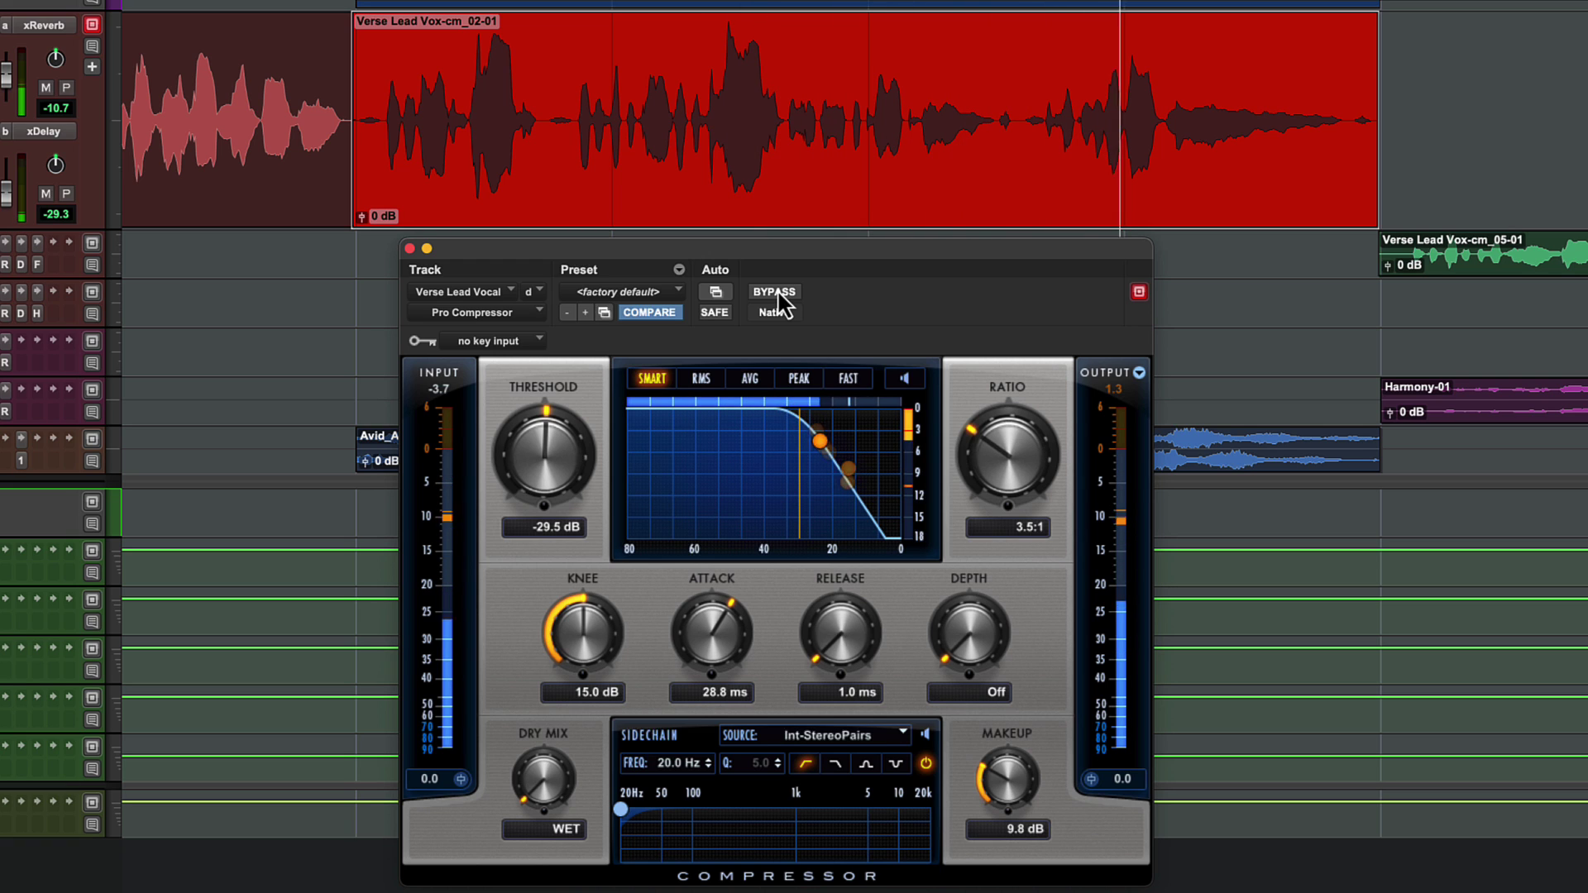
left_click_drag(836, 650, 840, 571)
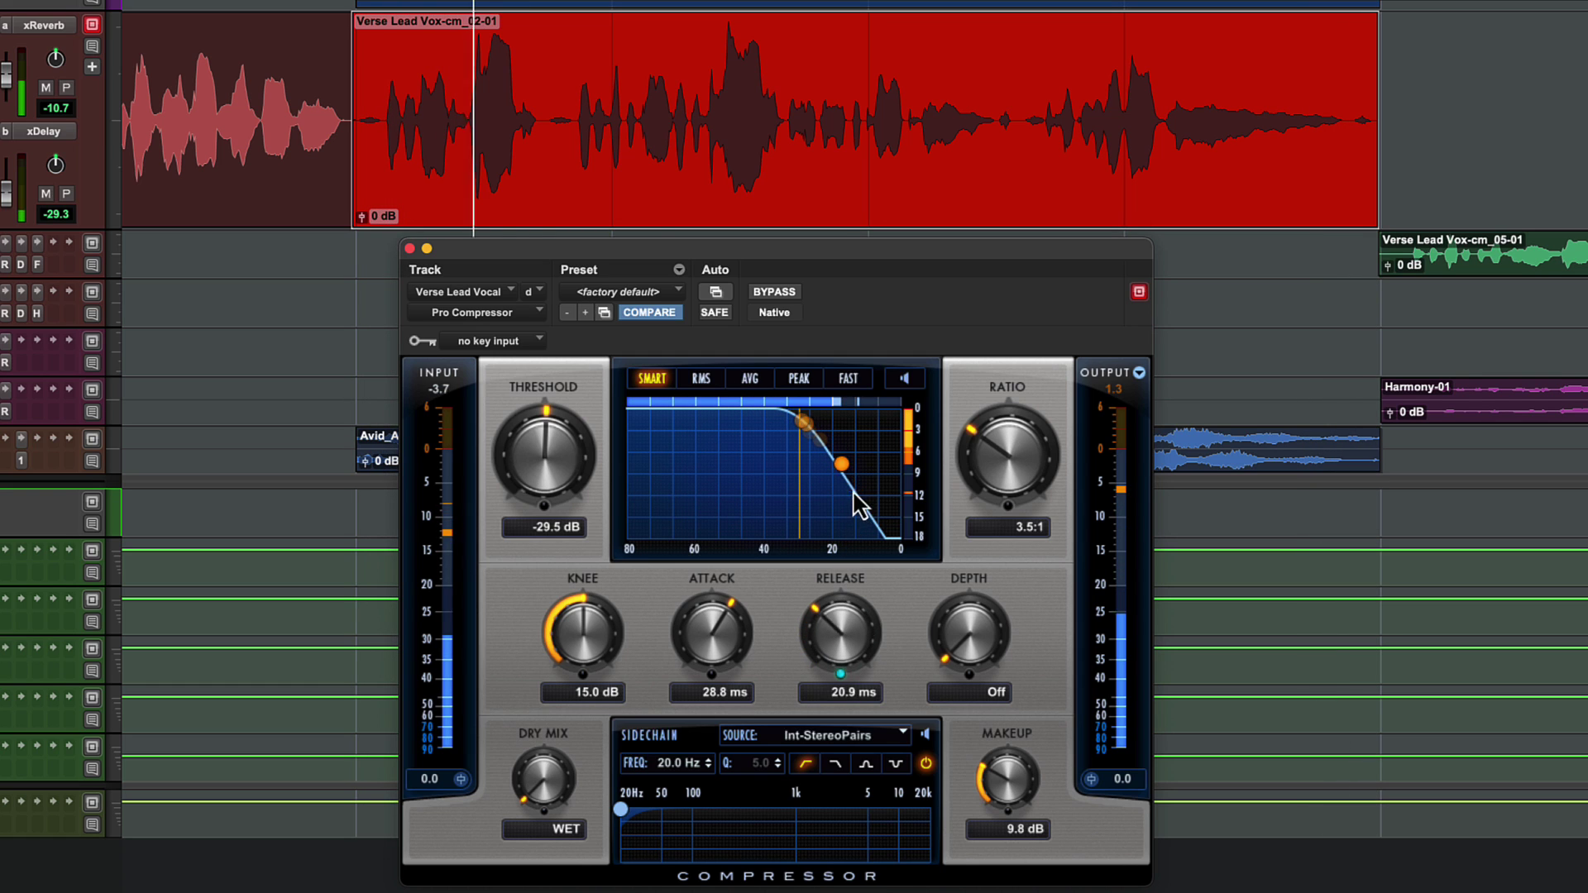
left_click_drag(860, 628, 826, 608)
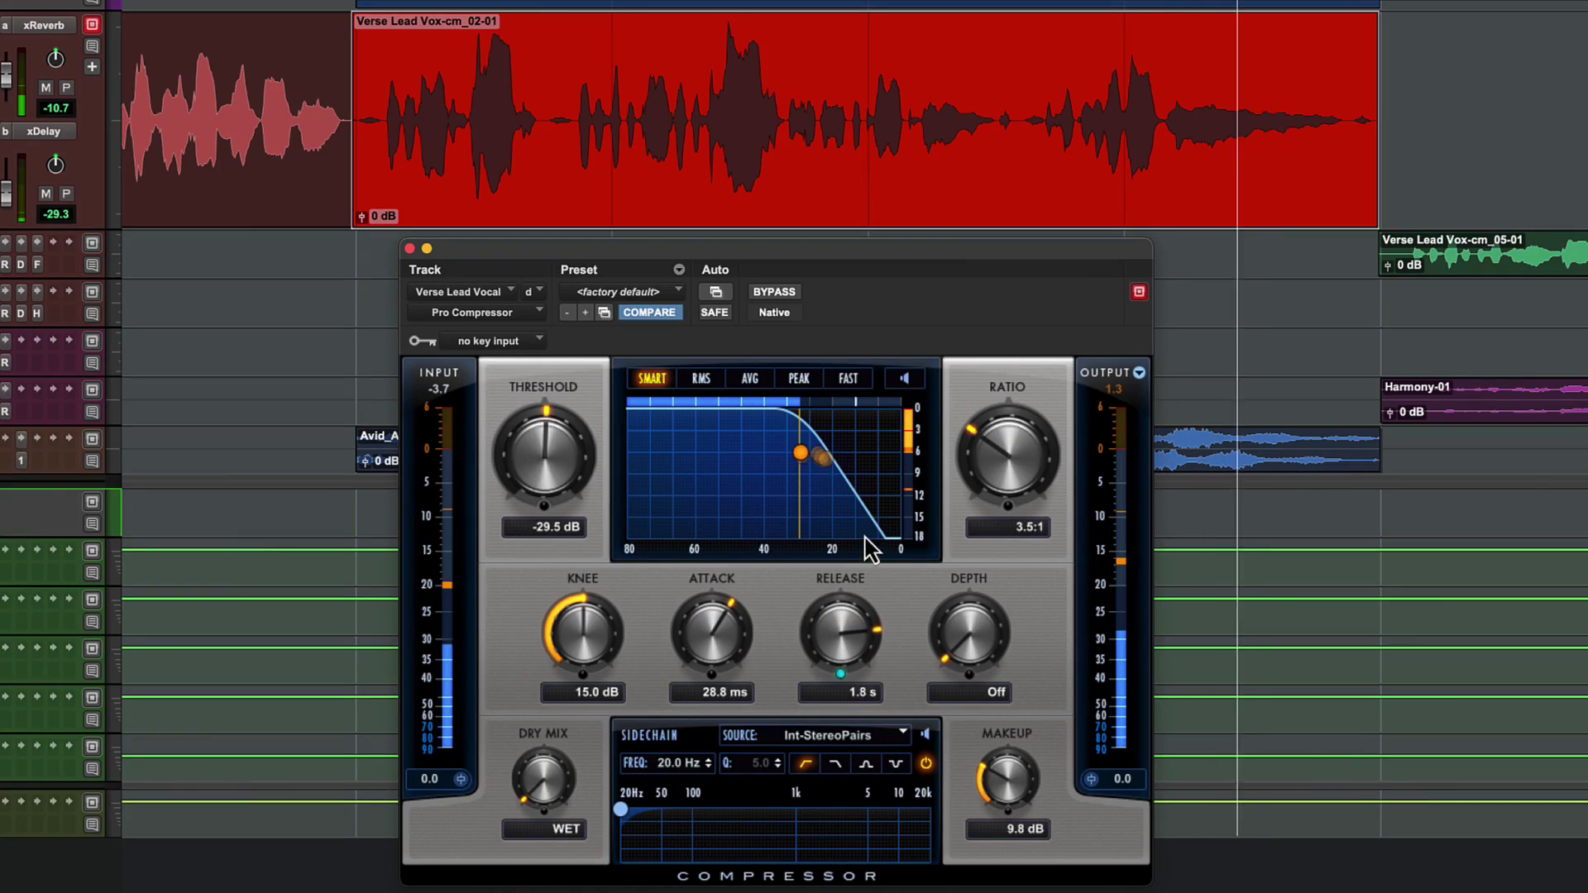
left_click_drag(868, 548, 873, 525)
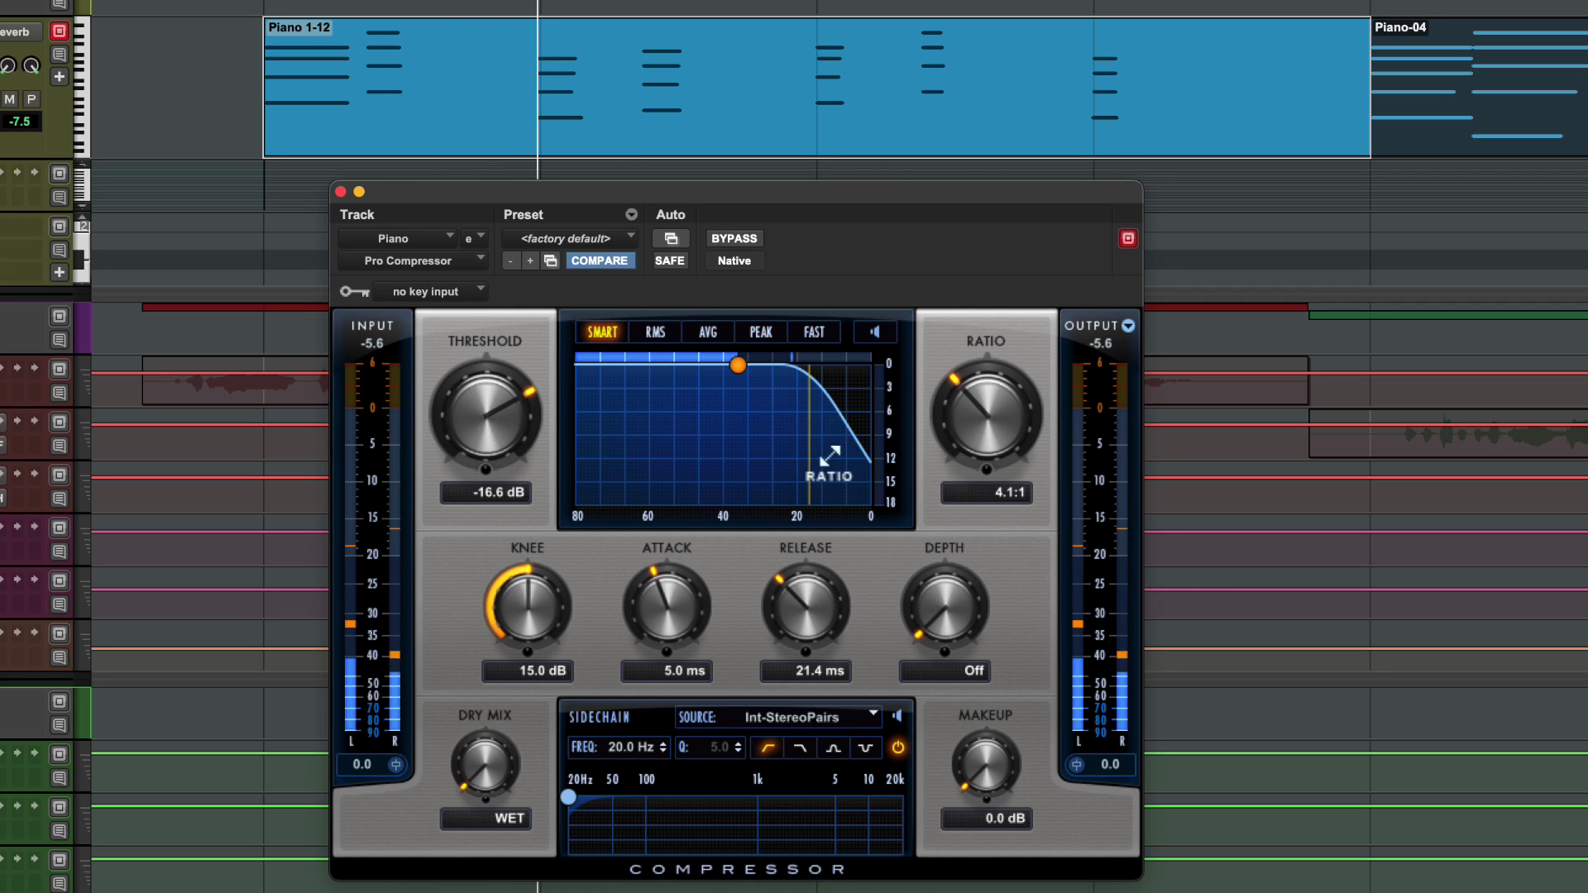
Lower the piano compressor's threshold to -35.0 dB.
left_click_drag(803, 438, 743, 439)
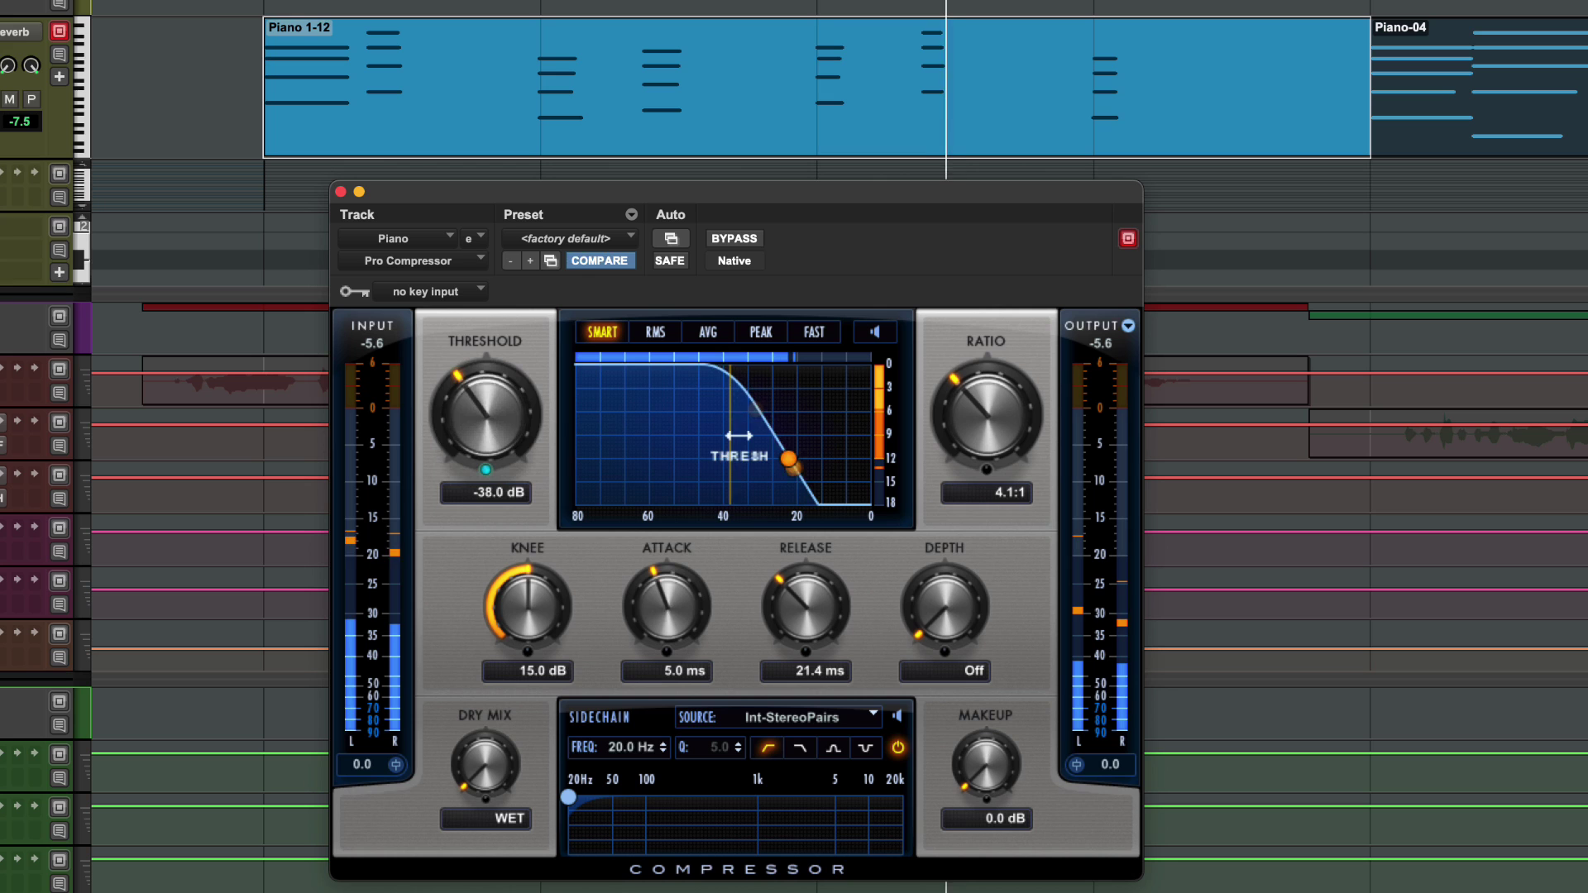
left_click_drag(748, 434, 745, 435)
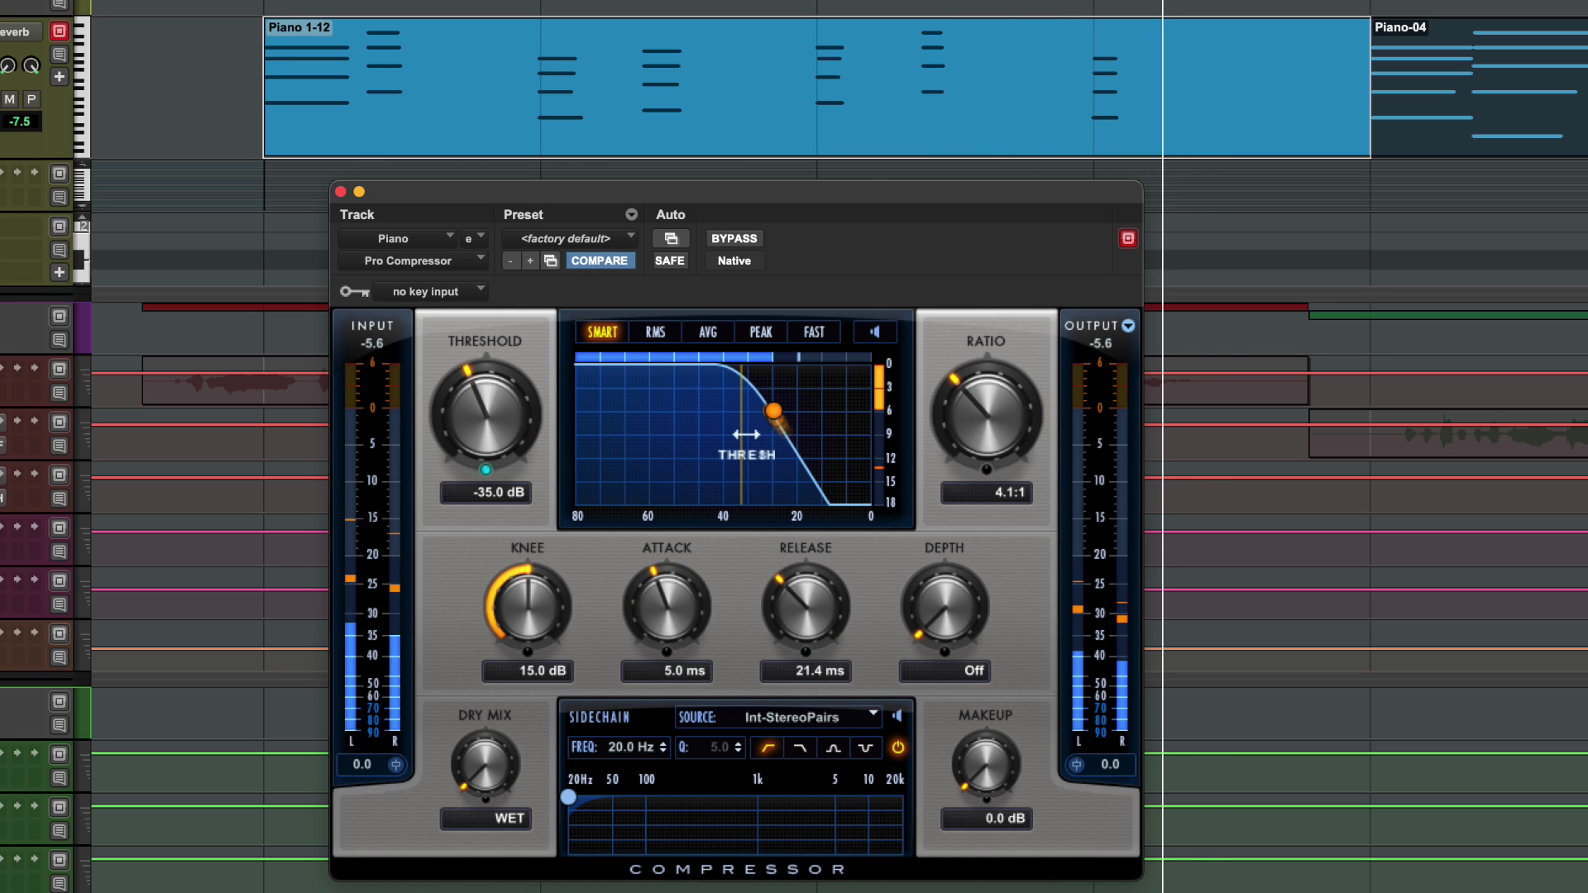
Set the piano compressor's release to 776.2 ms and its makeup gain to 9.6 dB.
left_click_drag(805, 593, 837, 513)
left_click_drag(801, 588, 828, 564)
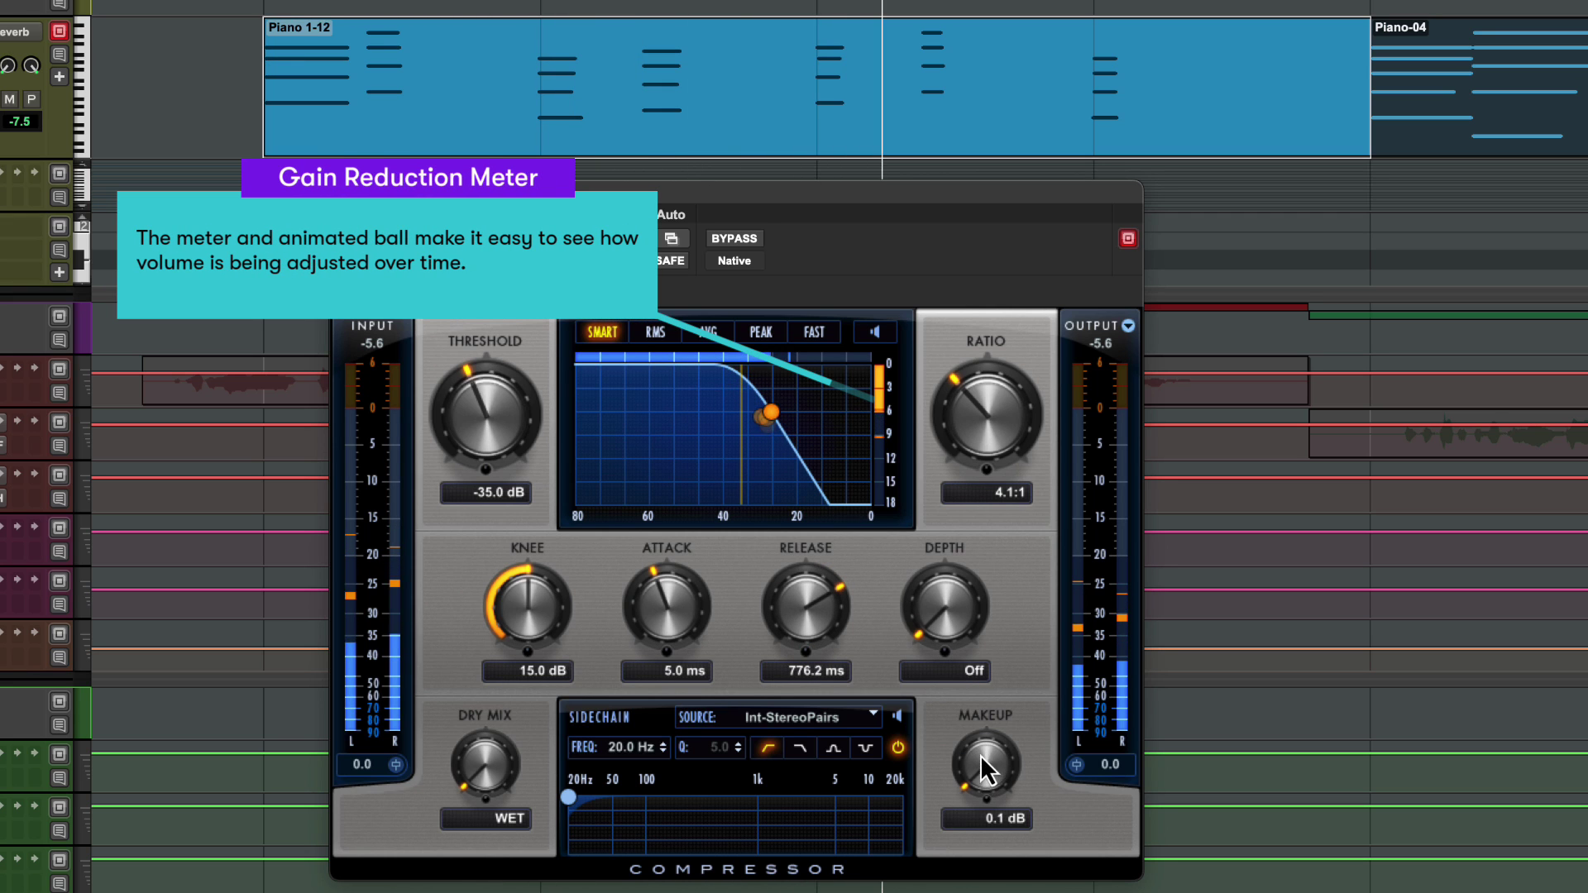
left_click_drag(980, 733, 994, 665)
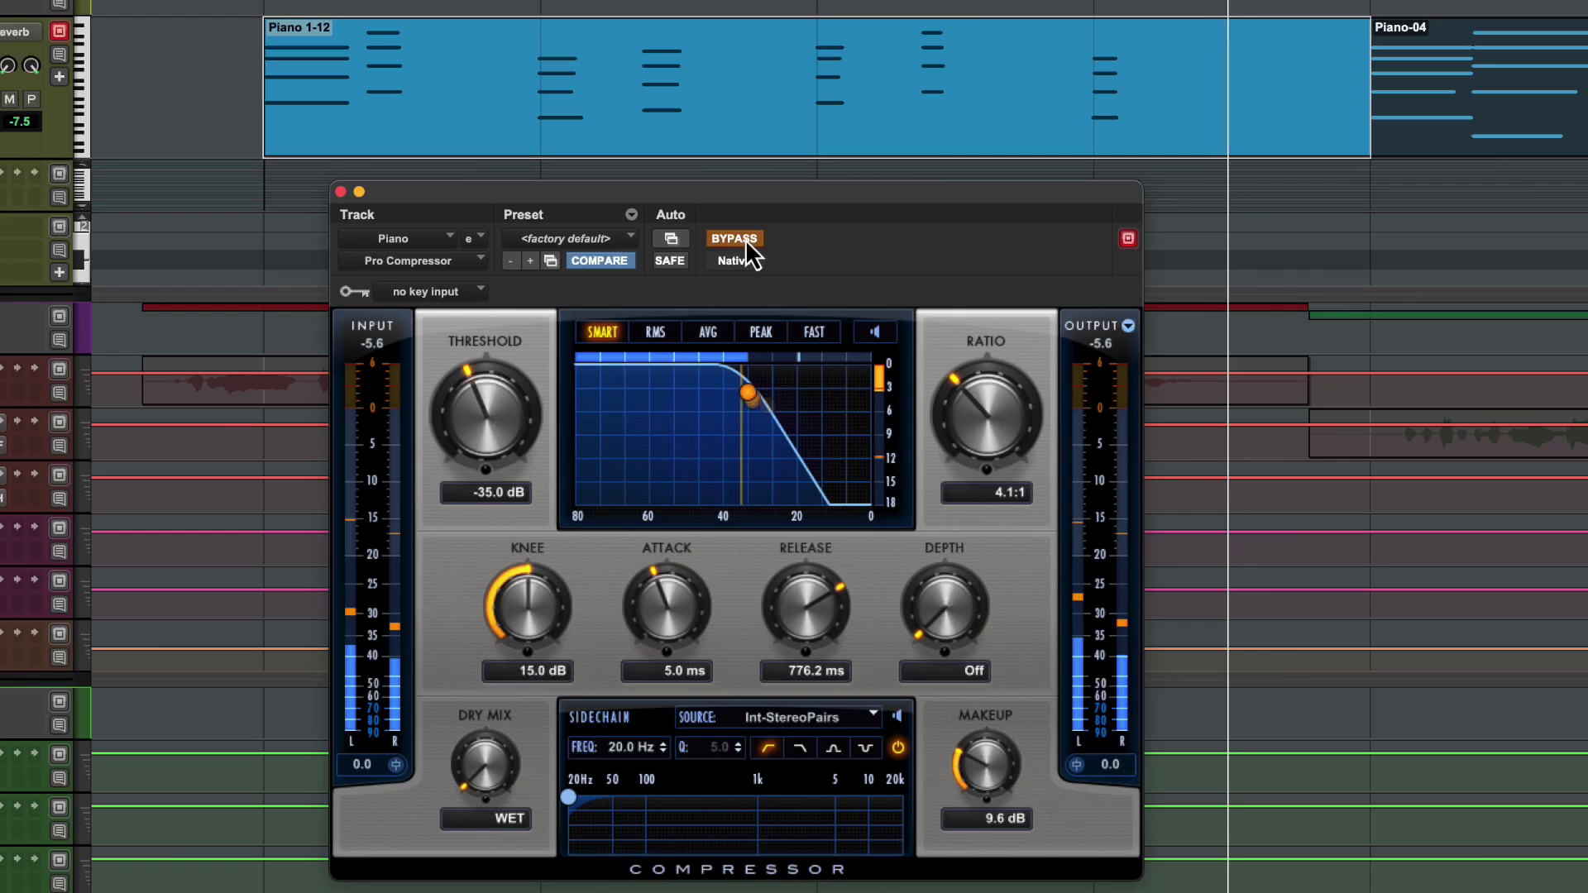
Take the piano track's compressor out of bypass.
left_click(746, 240)
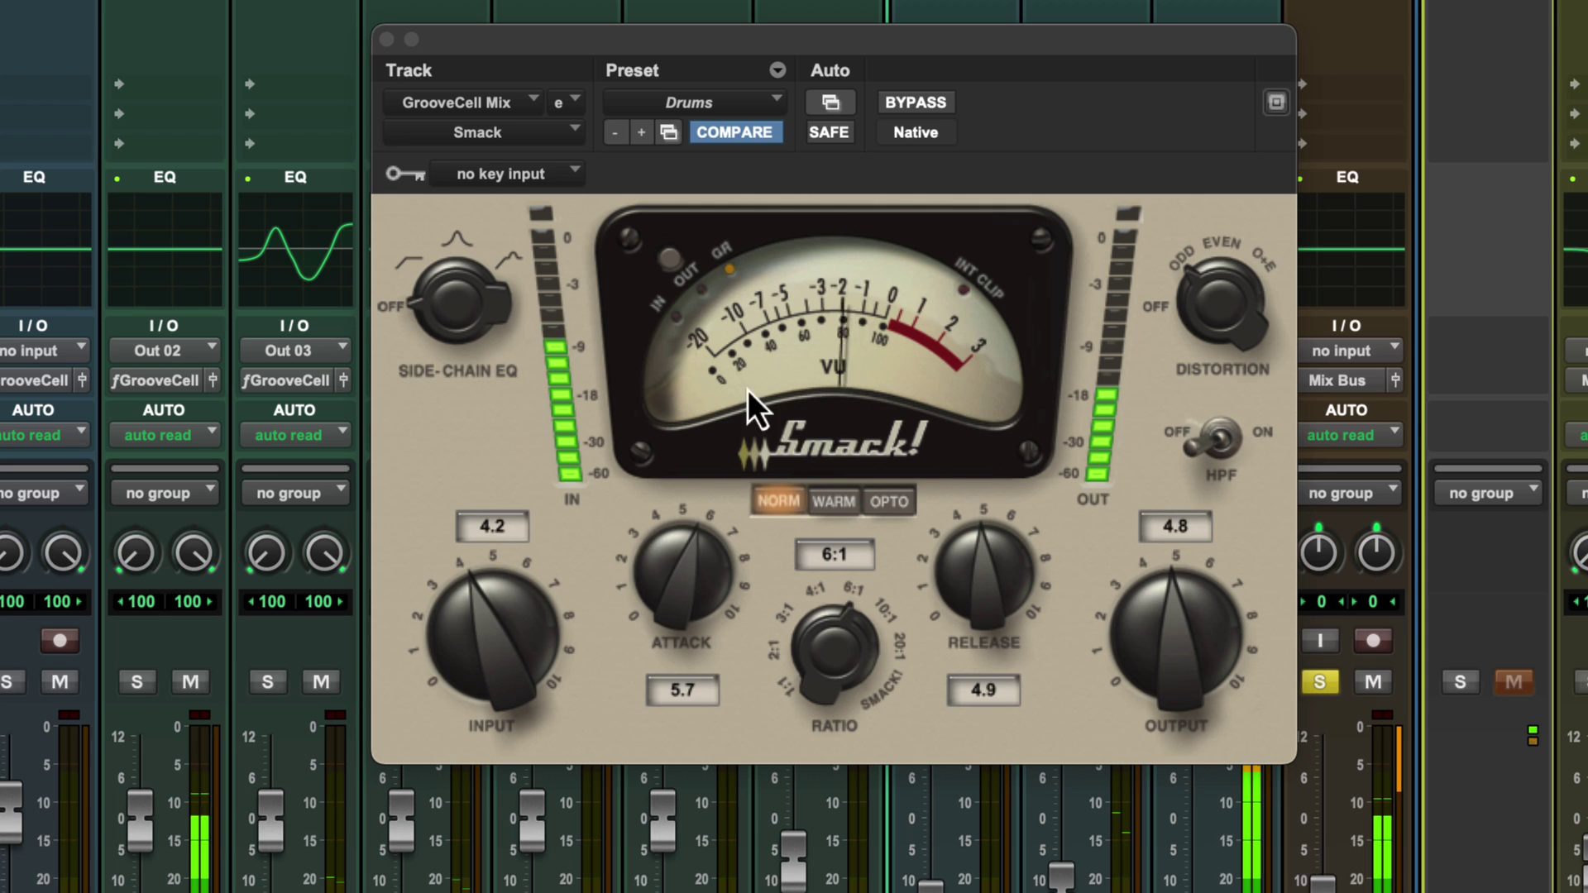
Raise the input level of the Smack! compressor on the GrooveCell Mix track.
left_click_drag(467, 626, 518, 564)
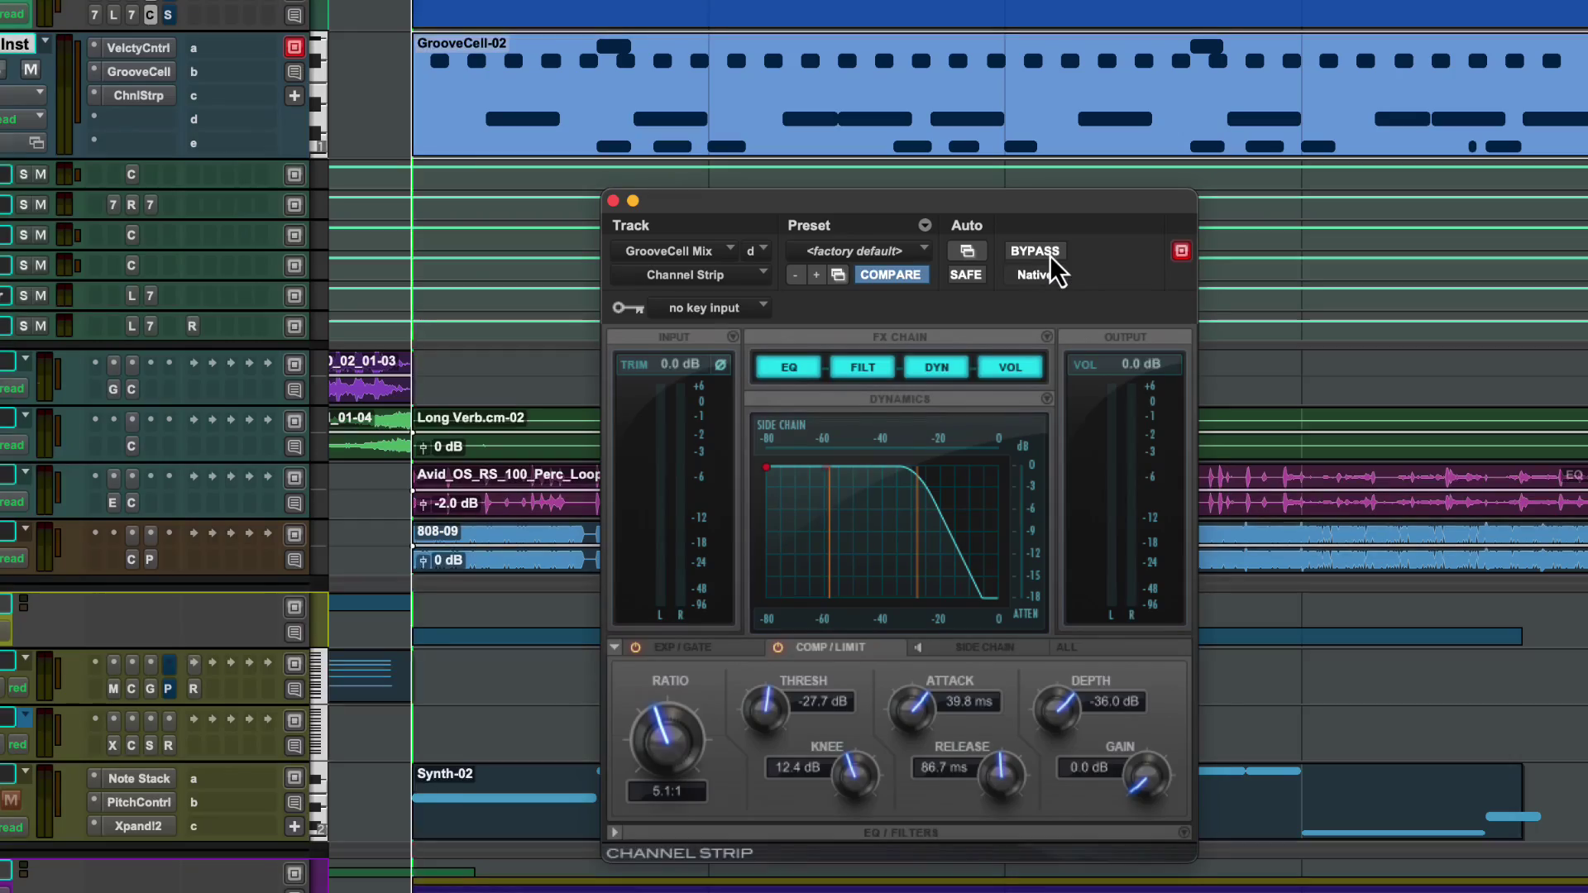
Play the groove, set the GrooveCell Mix Channel Strip's side-chain high-pass filter to 231.9 Hz and adjust the compressor curve at its knee.
key("space")
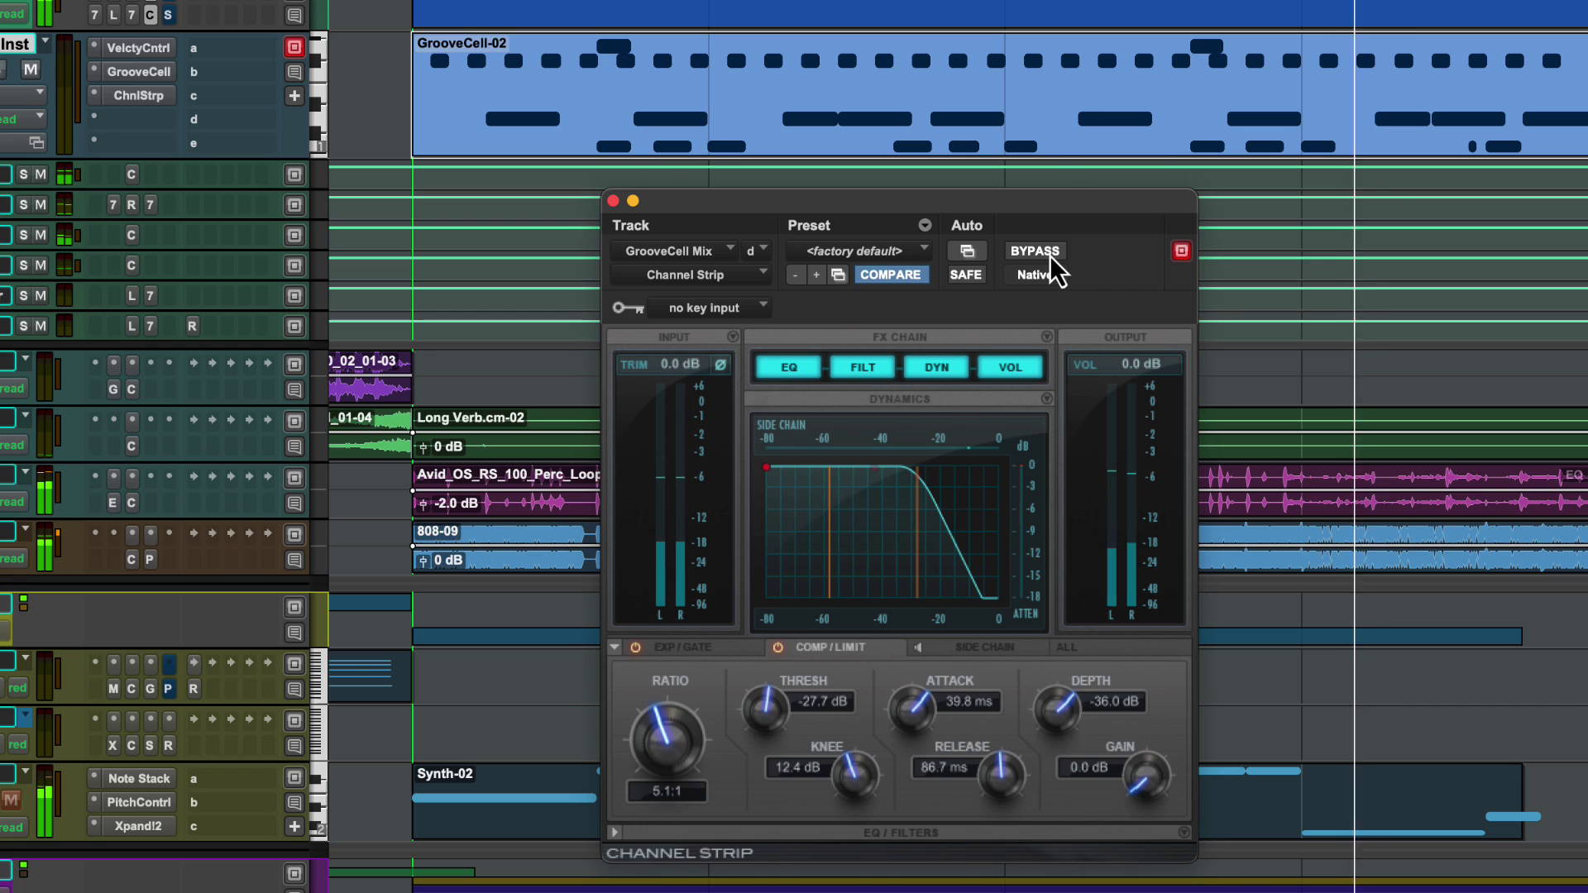
left_click(973, 647)
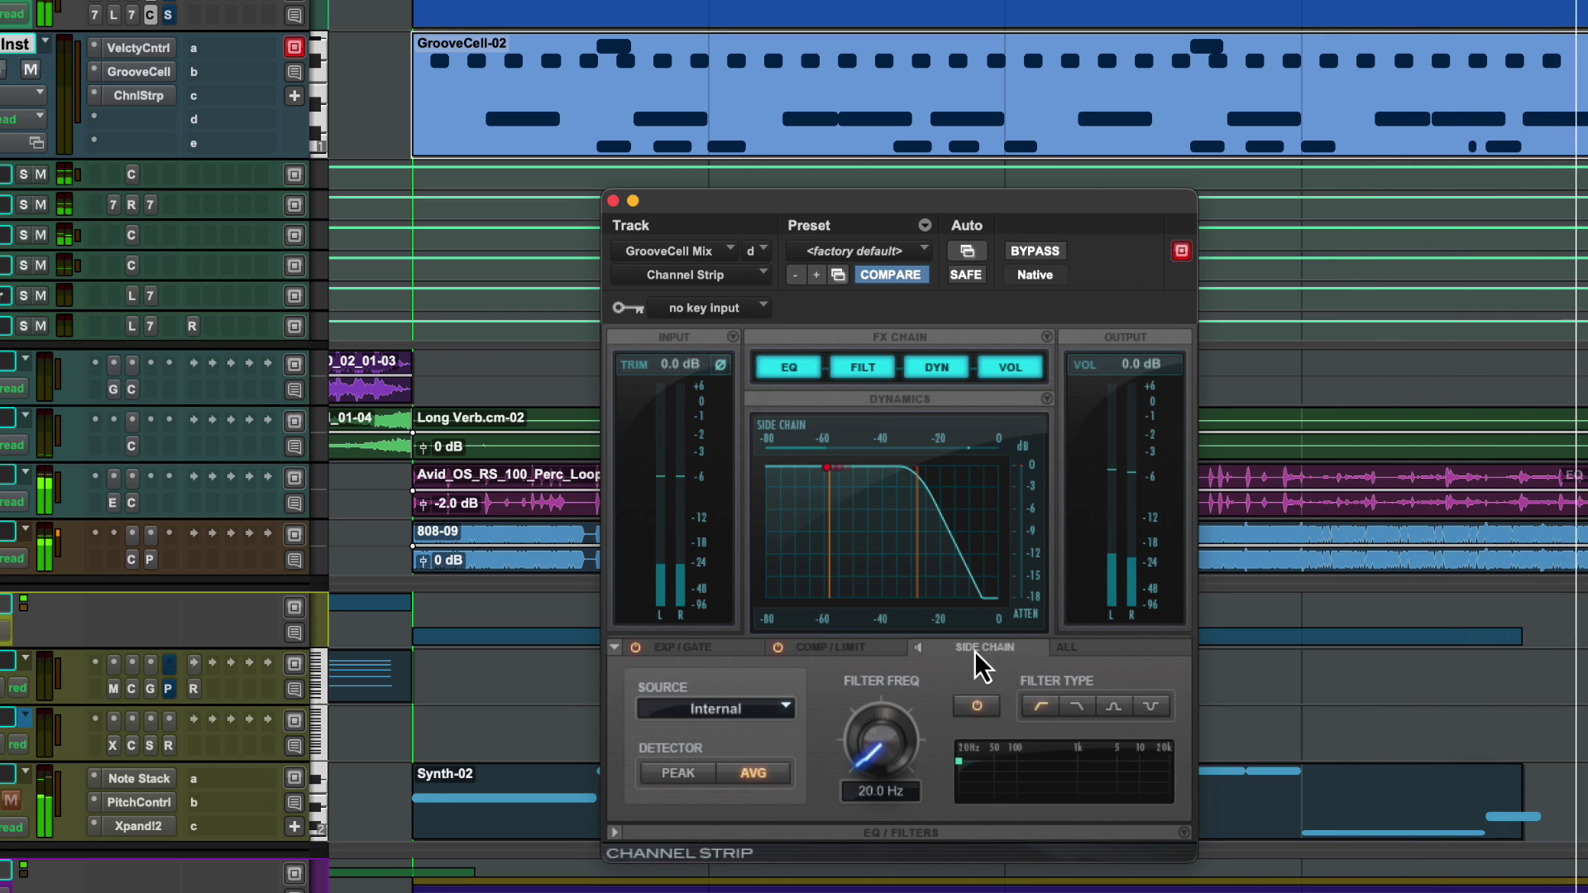
left_click_drag(960, 766, 1034, 765)
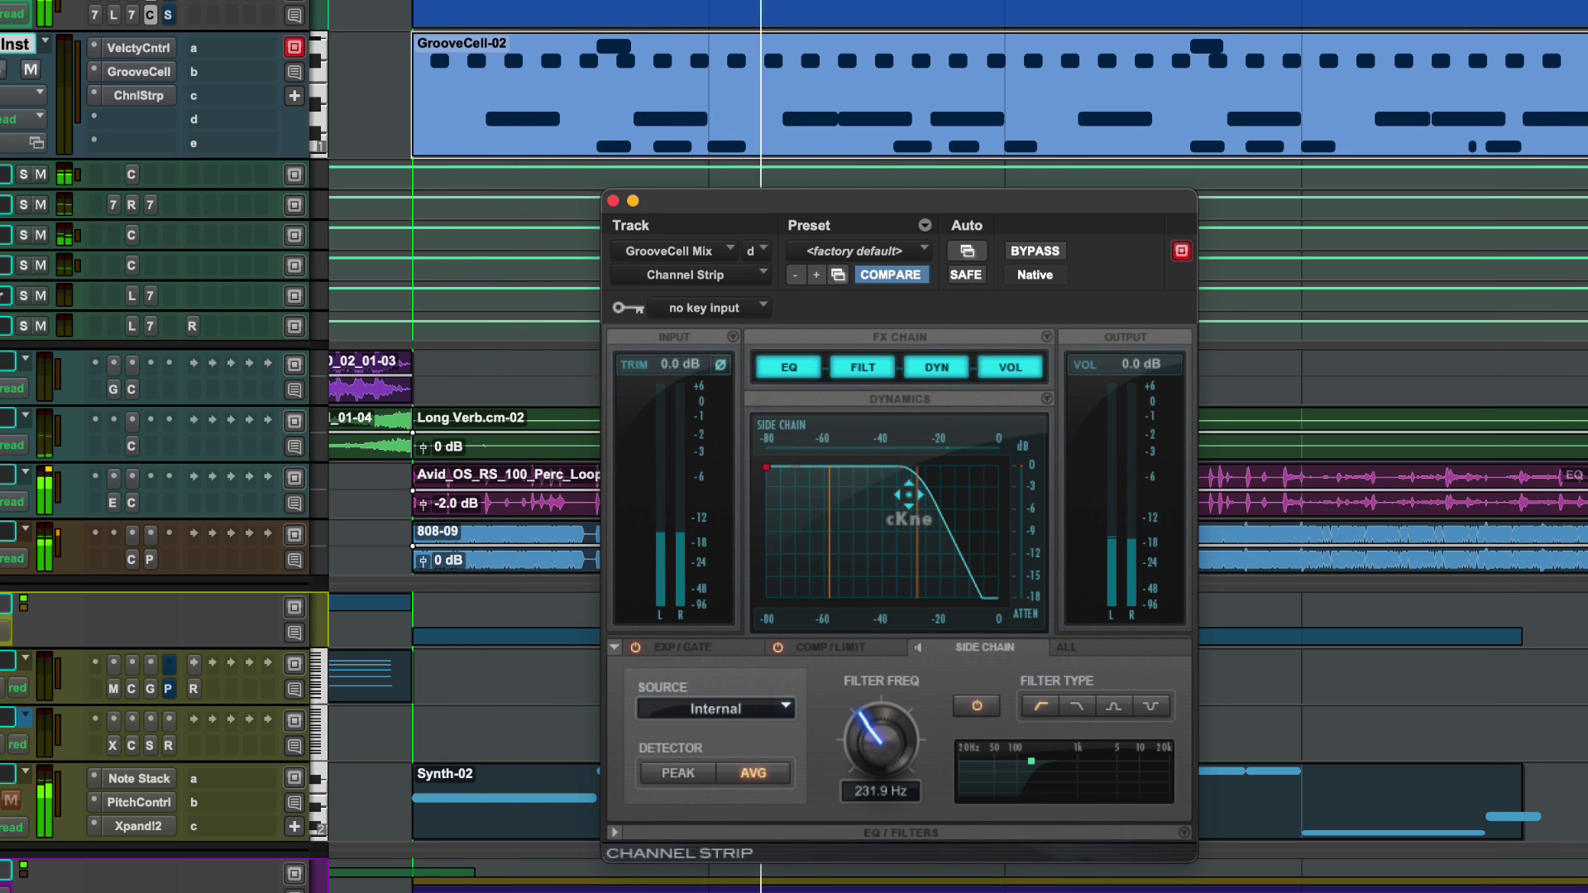
left_click_drag(914, 512, 889, 518)
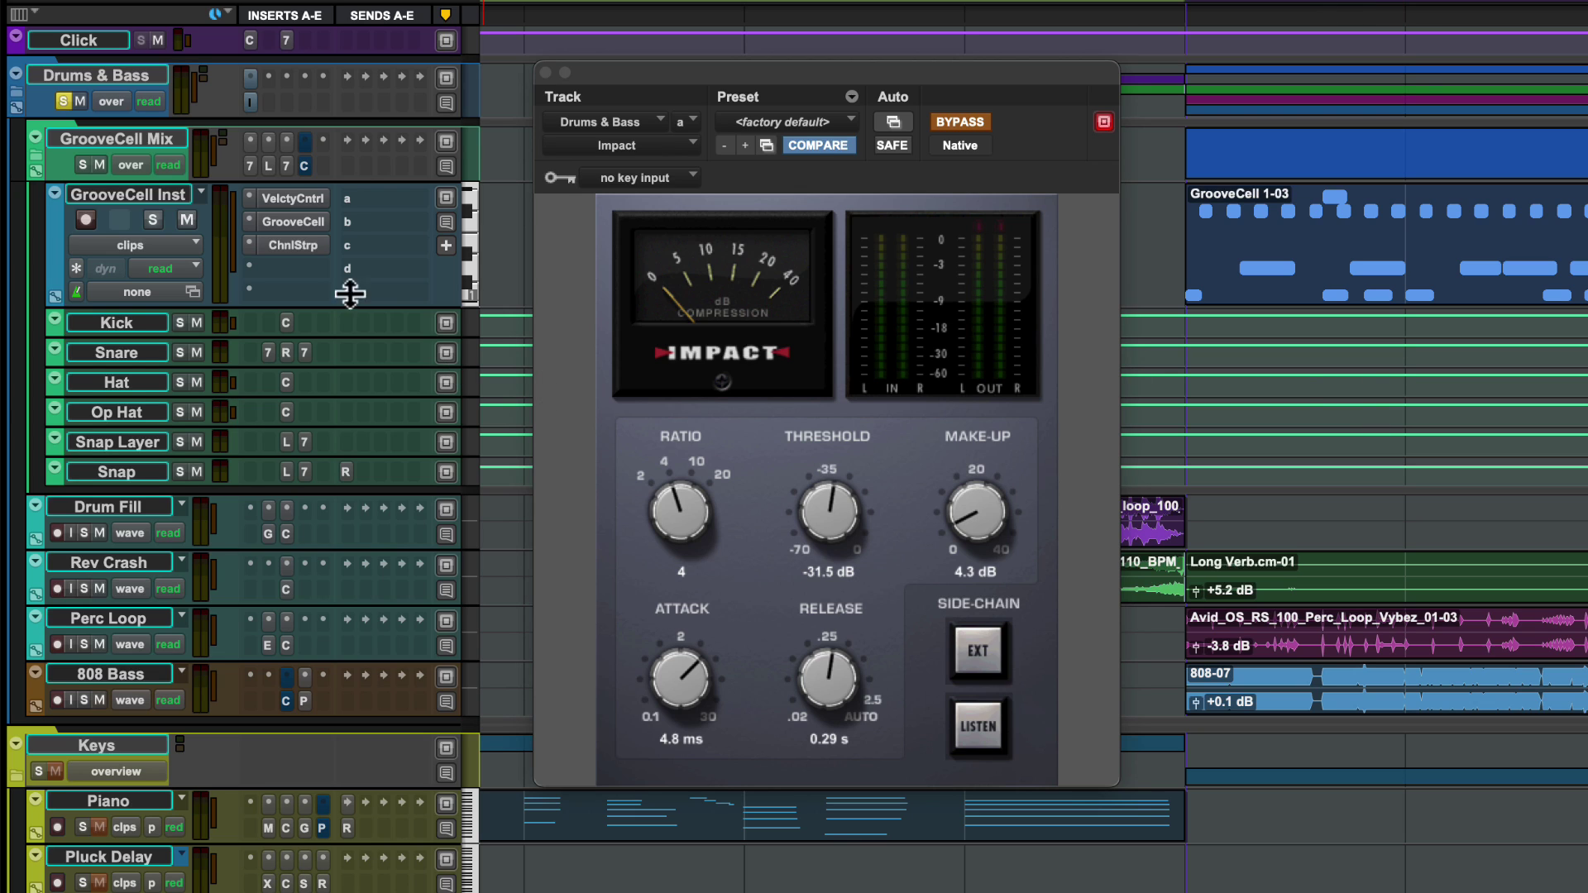
Play the Drums & Bass bus and compare its sound with the Impact compressor bypassed and active.
left_click(111, 75)
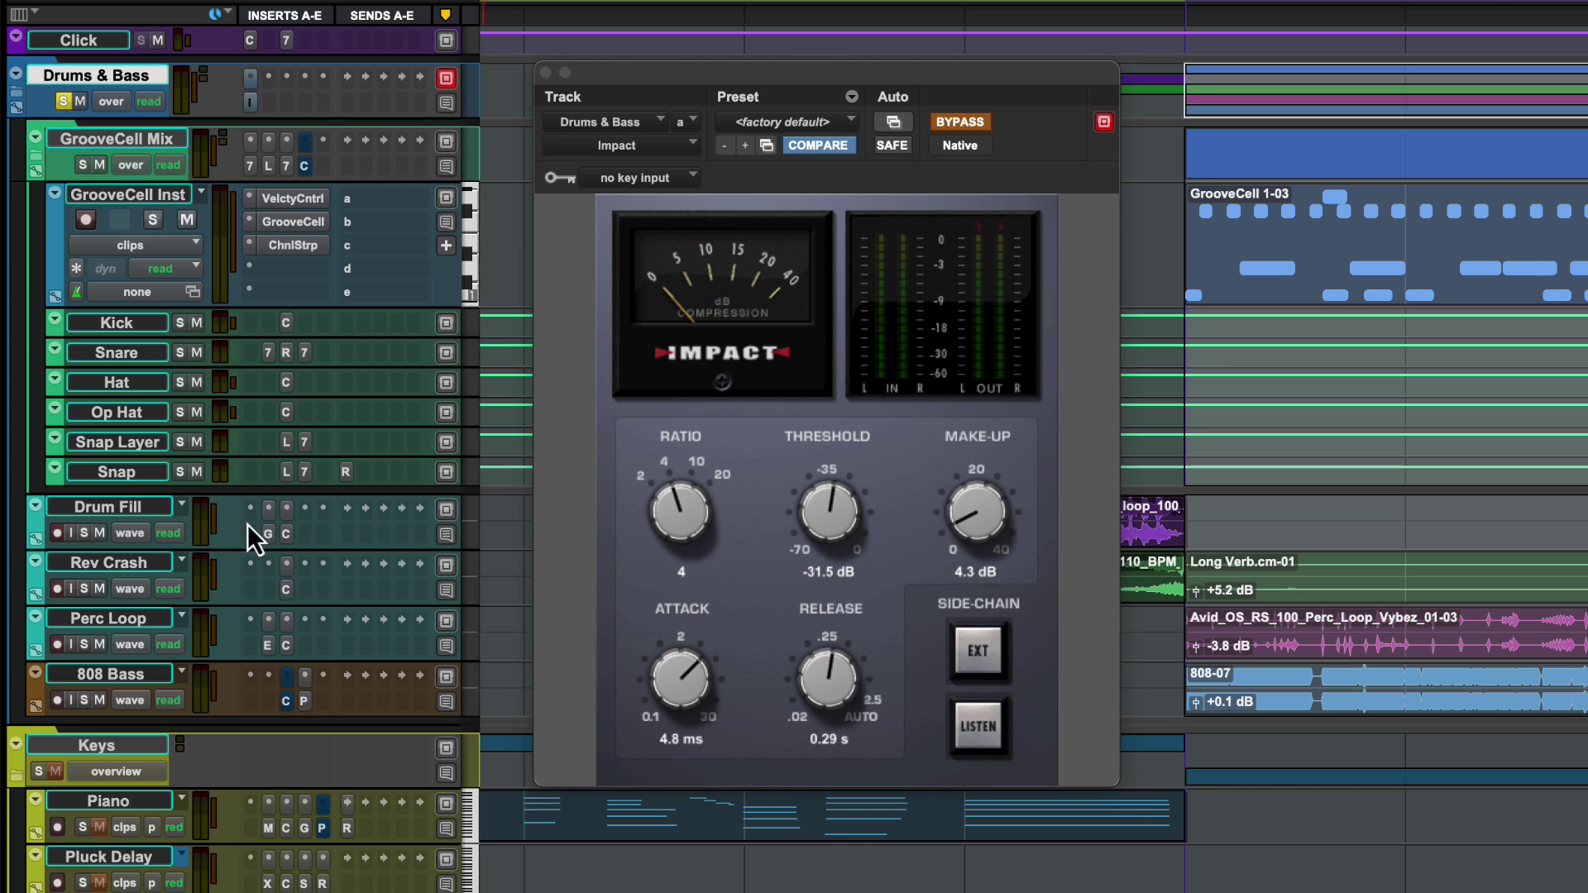
key("space")
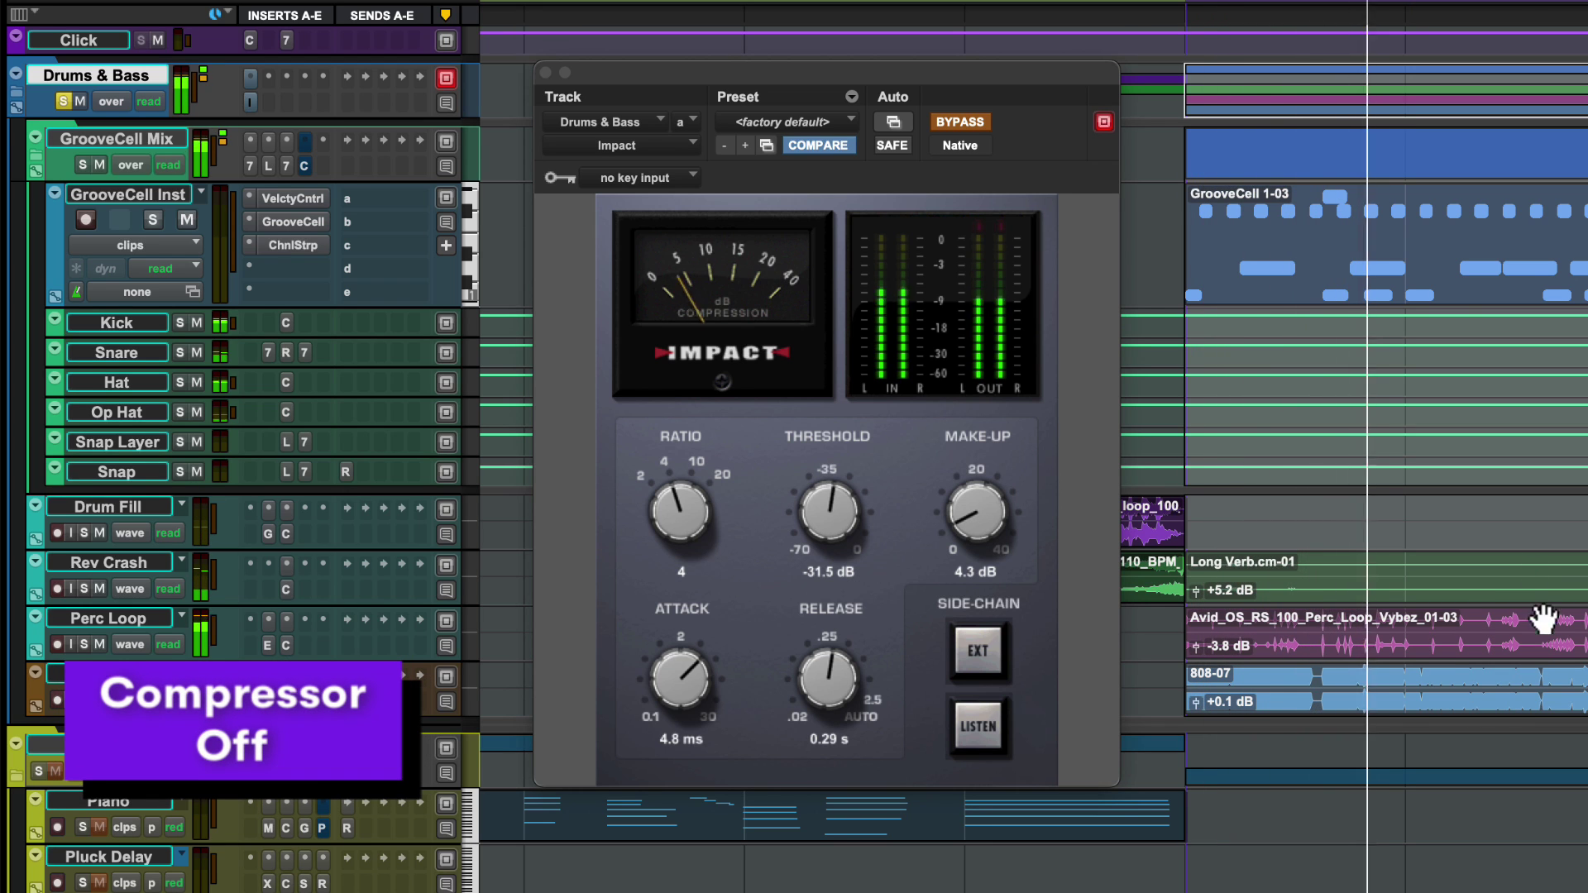
left_click_drag(987, 76, 979, 71)
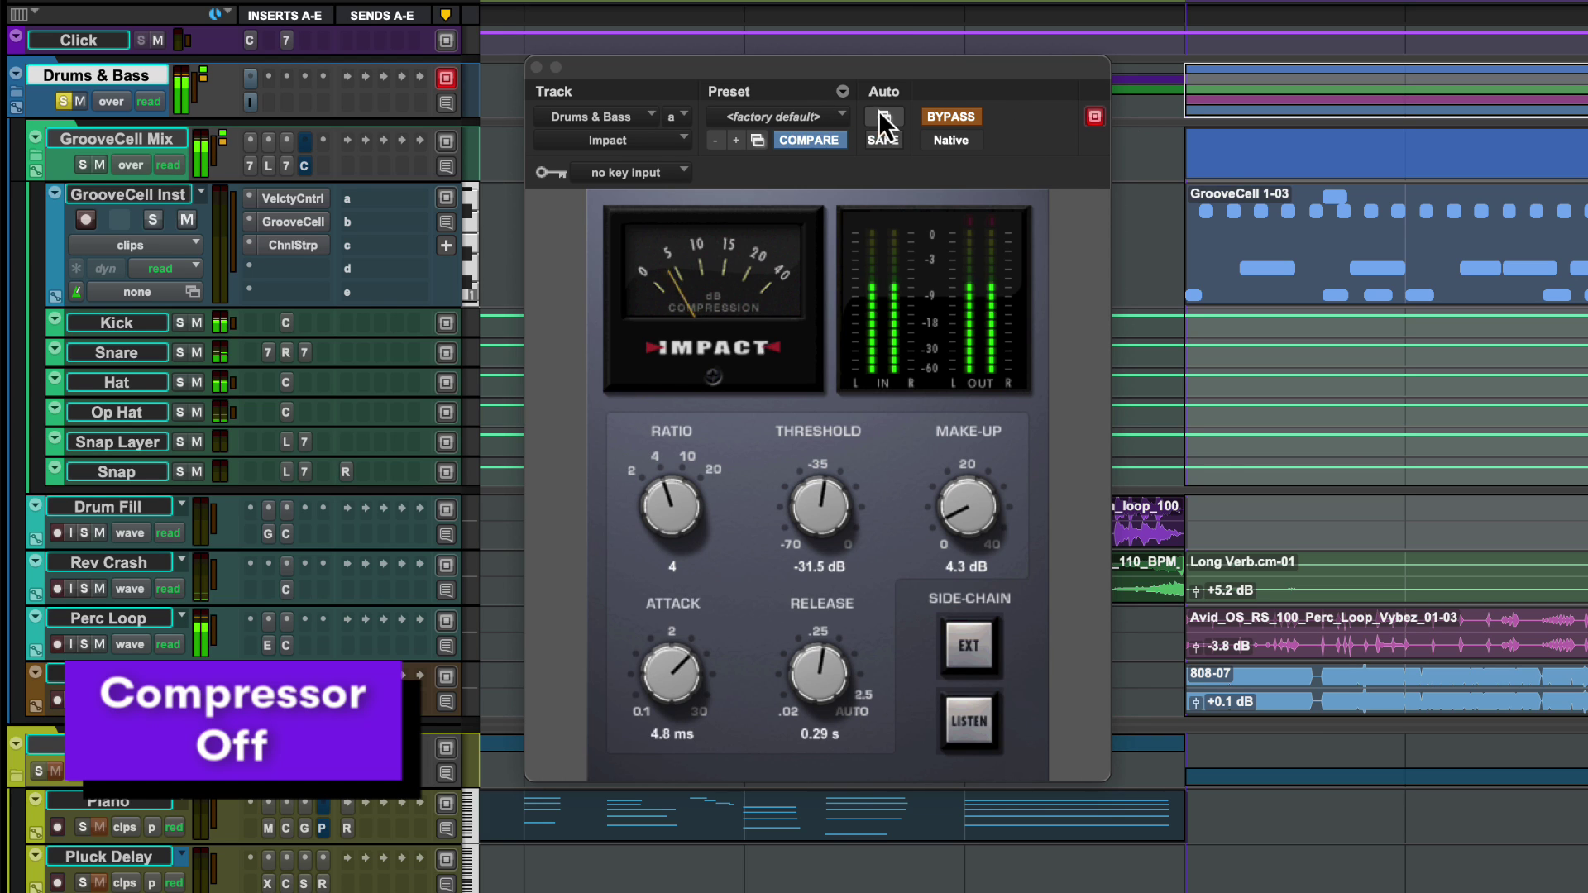
left_click(953, 117)
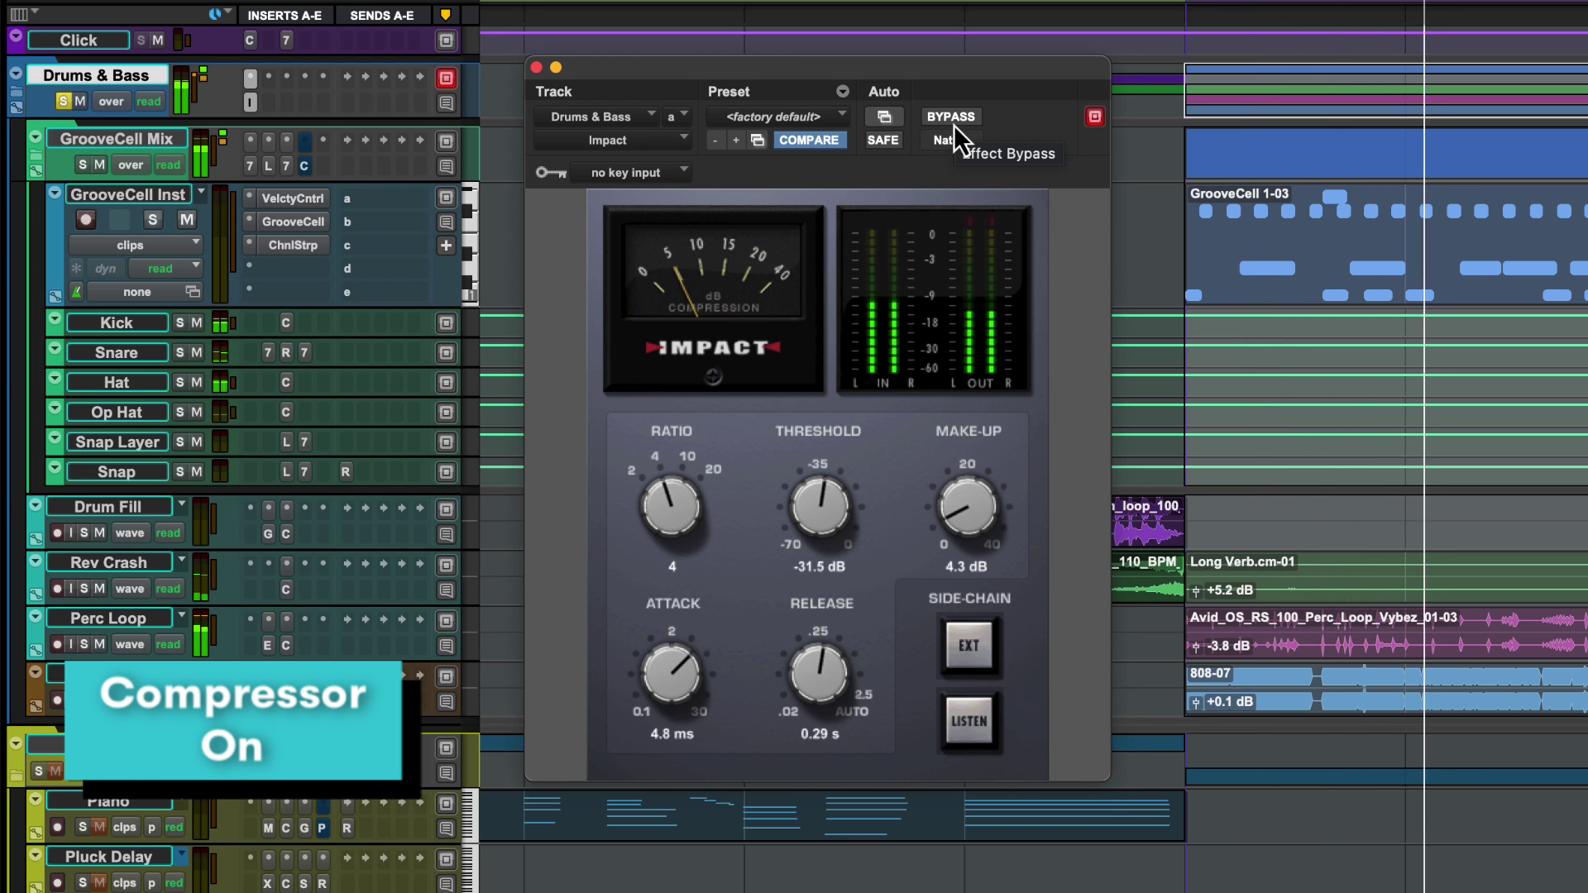
left_click(958, 121)
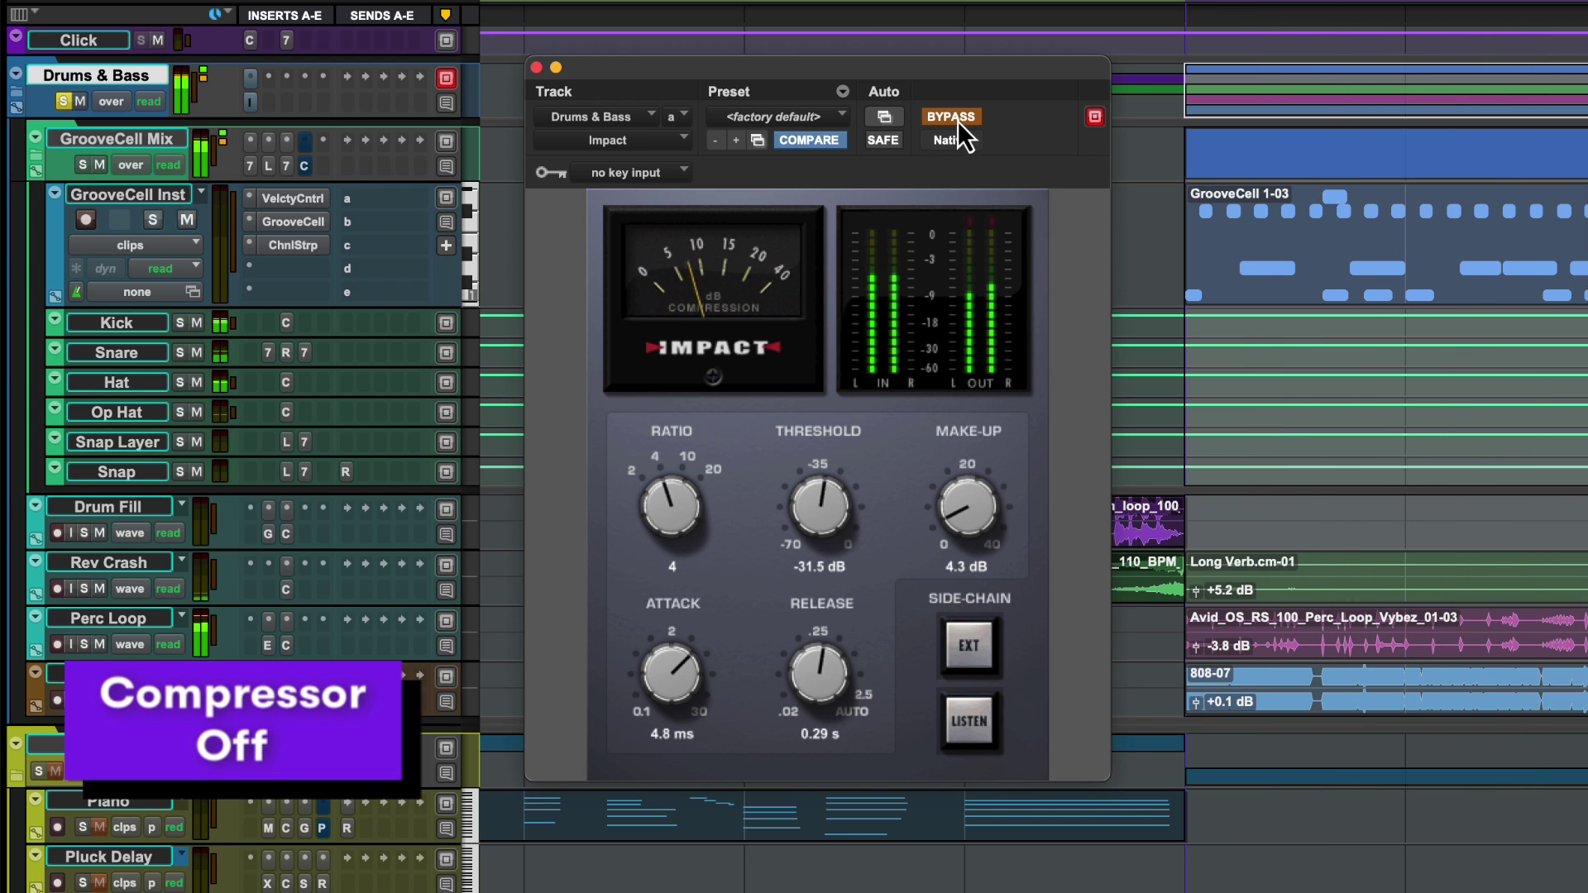
left_click(959, 116)
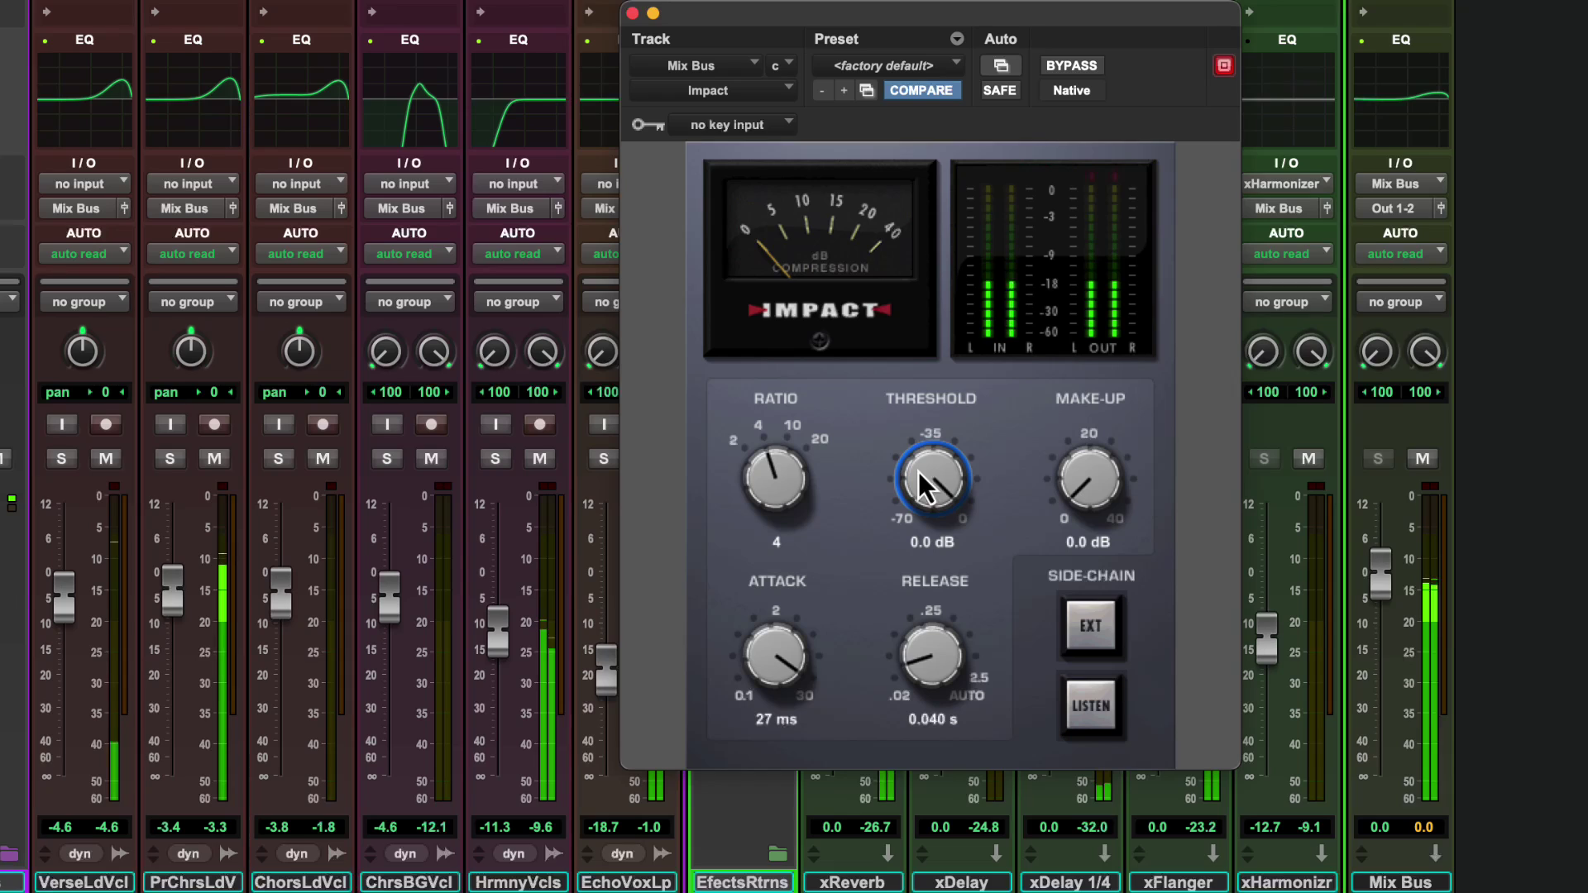
Lower the threshold of the Mix Bus Impact compressor to -31.3 dB.
mouse_move(937, 492)
left_mouse_down()
mouse_move(932, 557)
mouse_move(929, 488)
mouse_move(939, 519)
left_mouse_up()
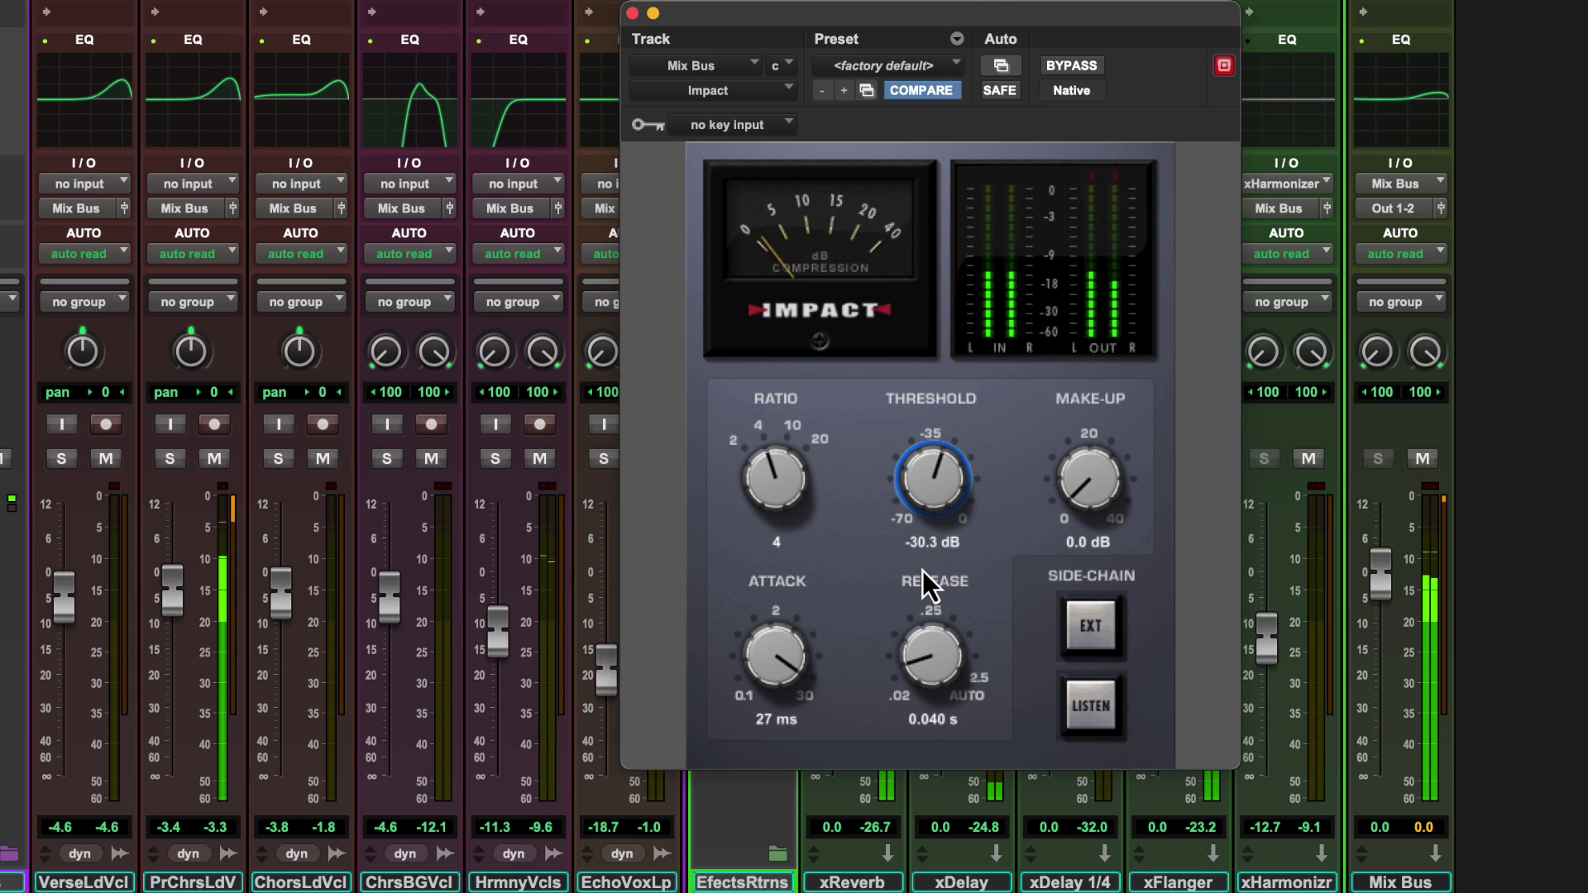
left_click_drag(926, 583, 934, 587)
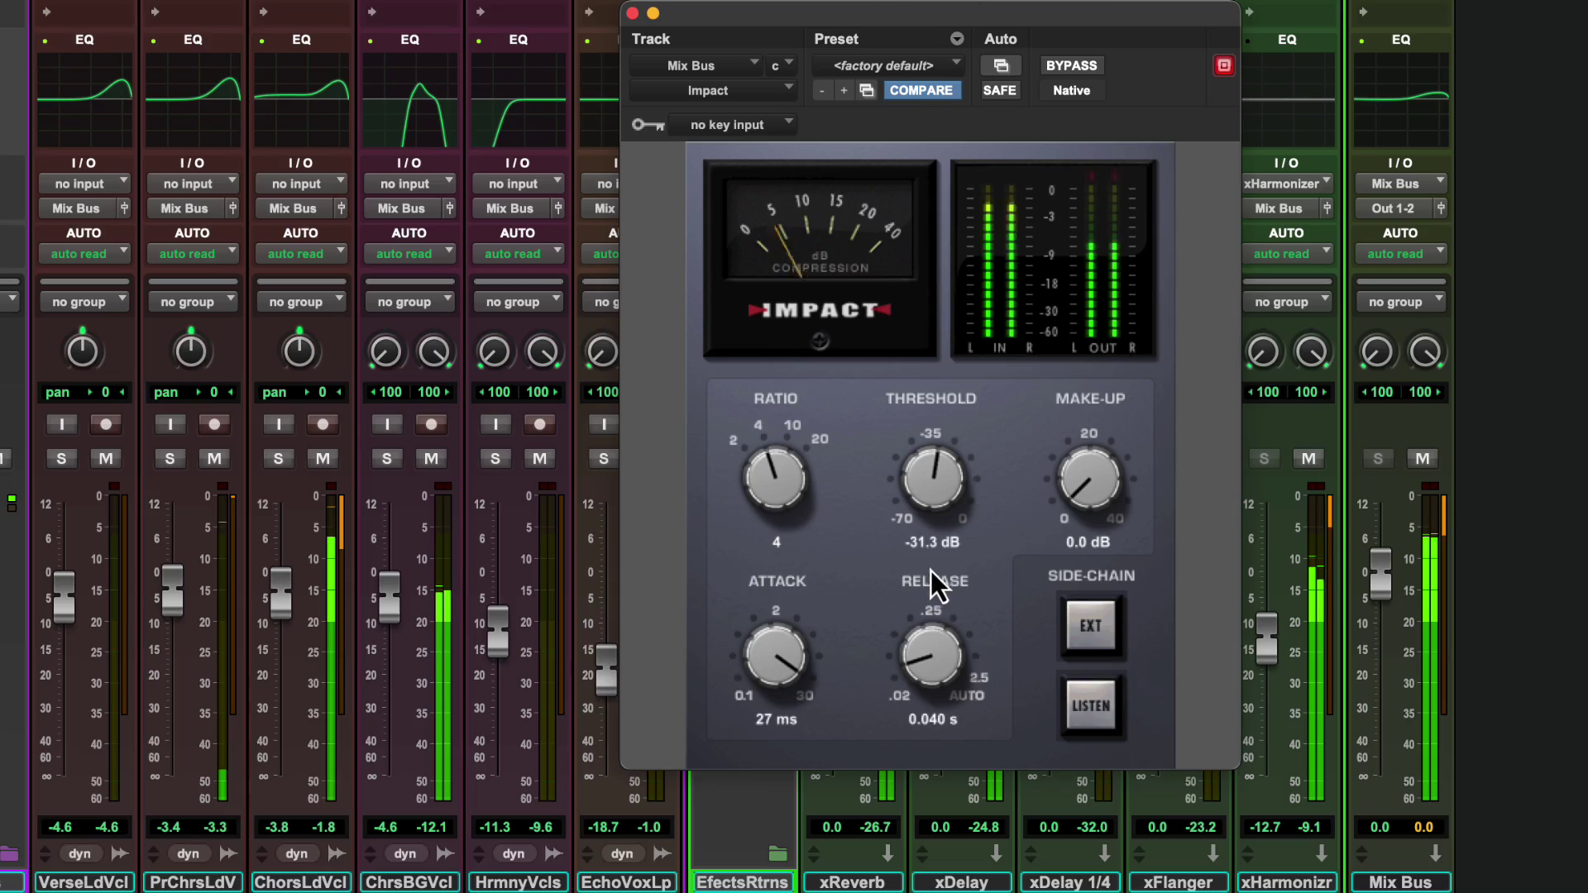